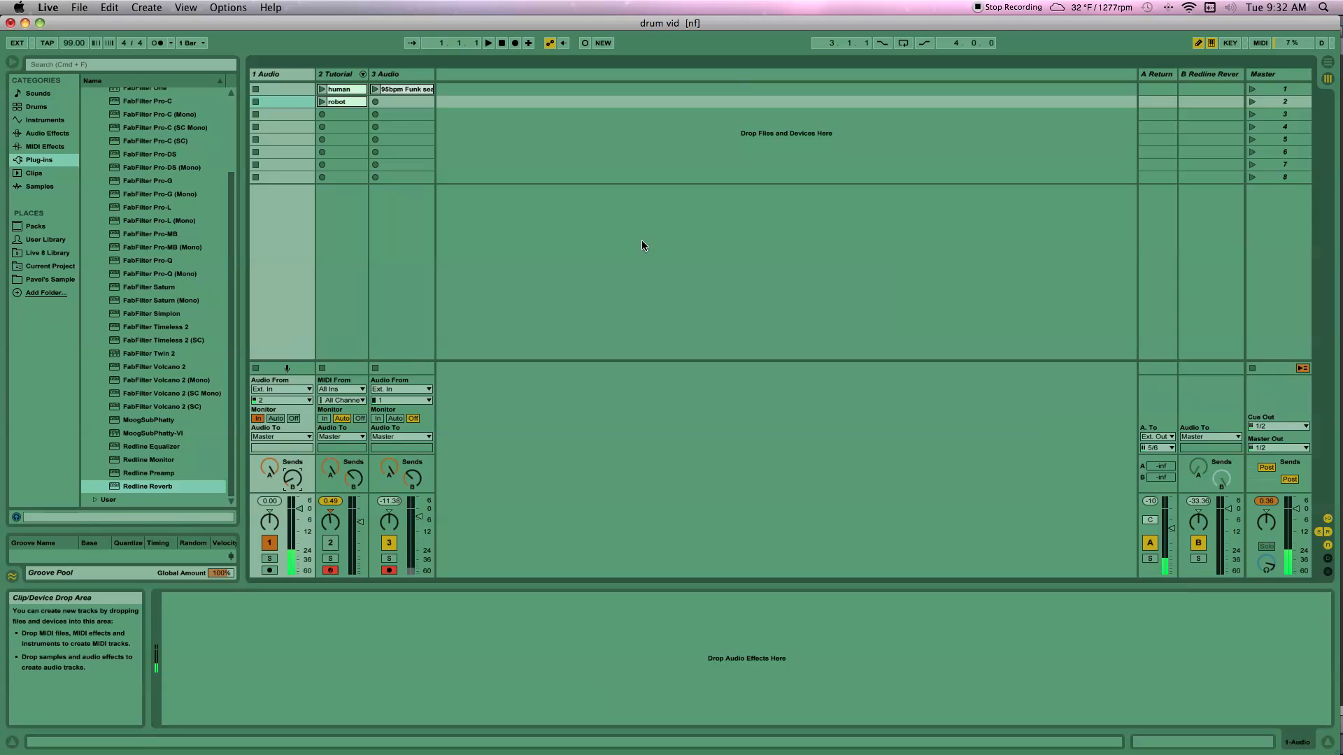
Open the robot clip on the Tutorial track and examine its notes' alignment to the grid around bar 3
{"action": "left_click", "coordinate": [335, 103]}
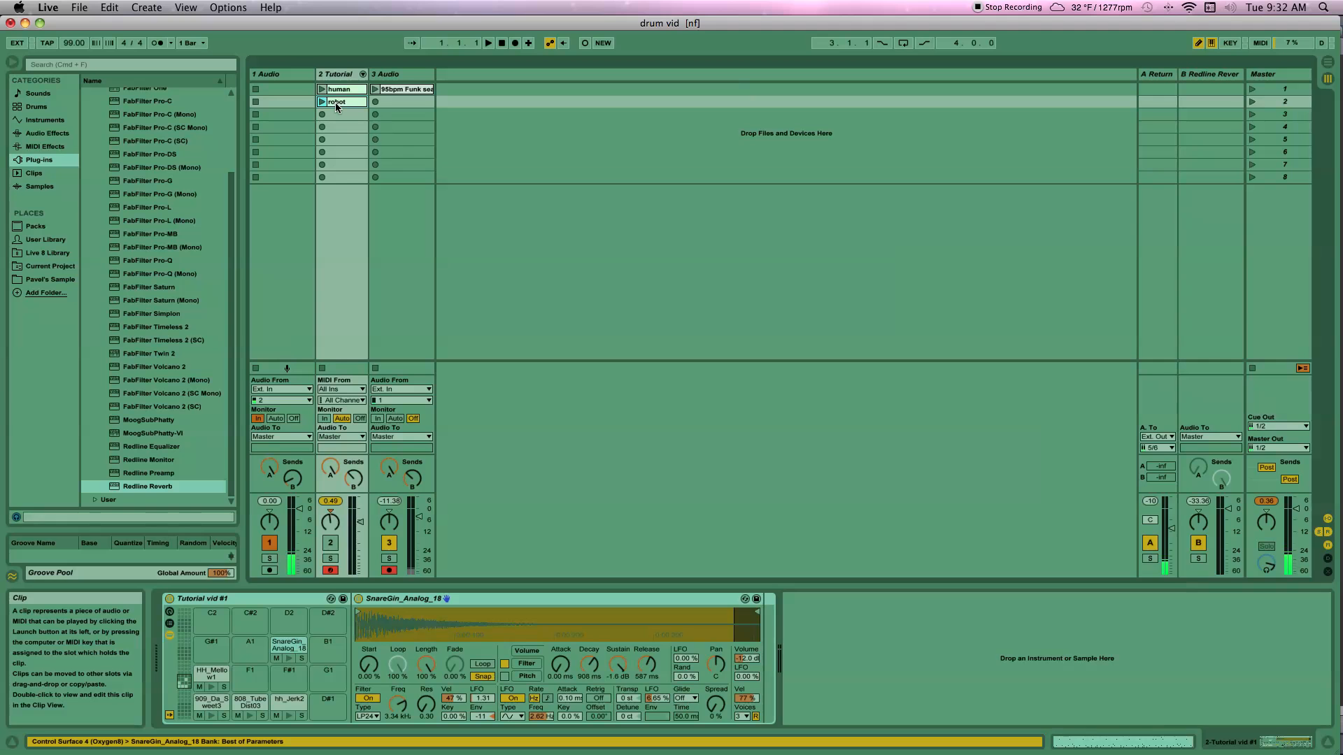
{"action": "double_click", "coordinate": [336, 103]}
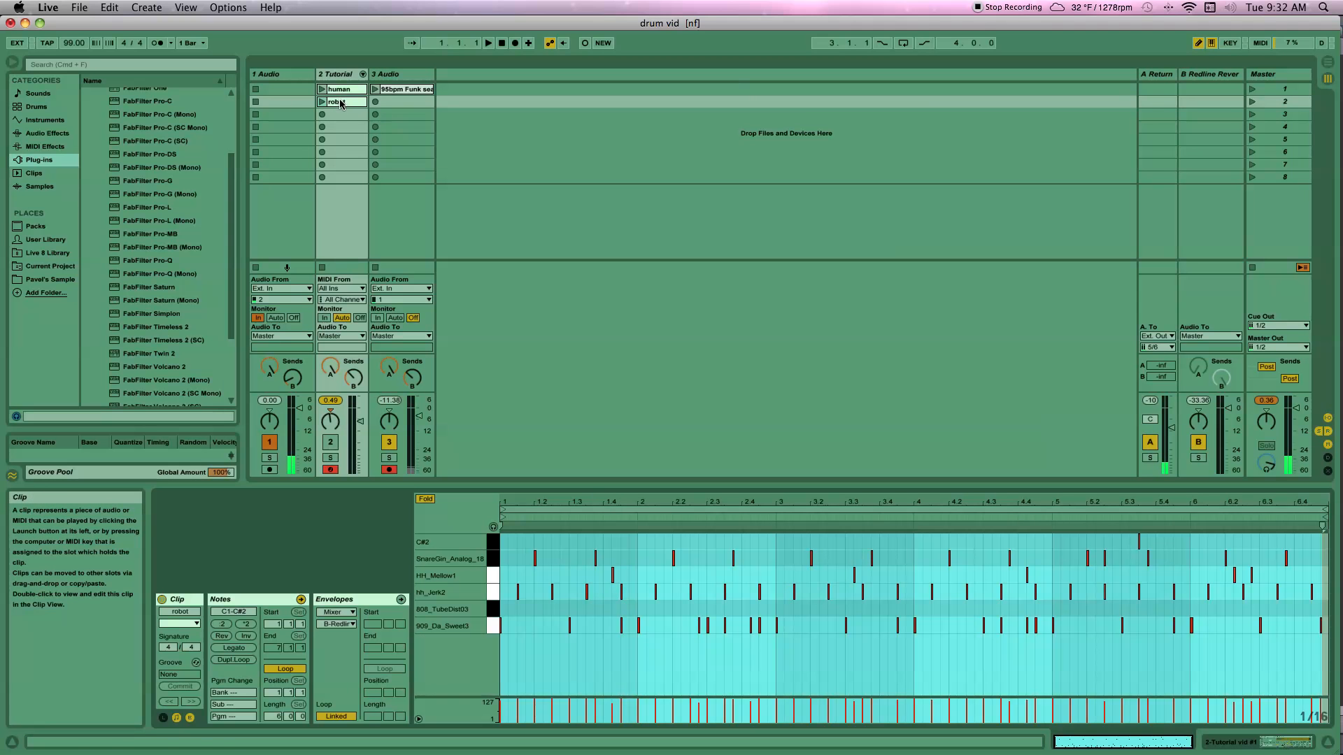
{"action": "left_click_drag", "start_coordinate": [812, 502], "coordinate": [812, 616]}
{"action": "scroll", "coordinate": [1052, 560], "scroll_direction": "right", "scroll_amount": 5}
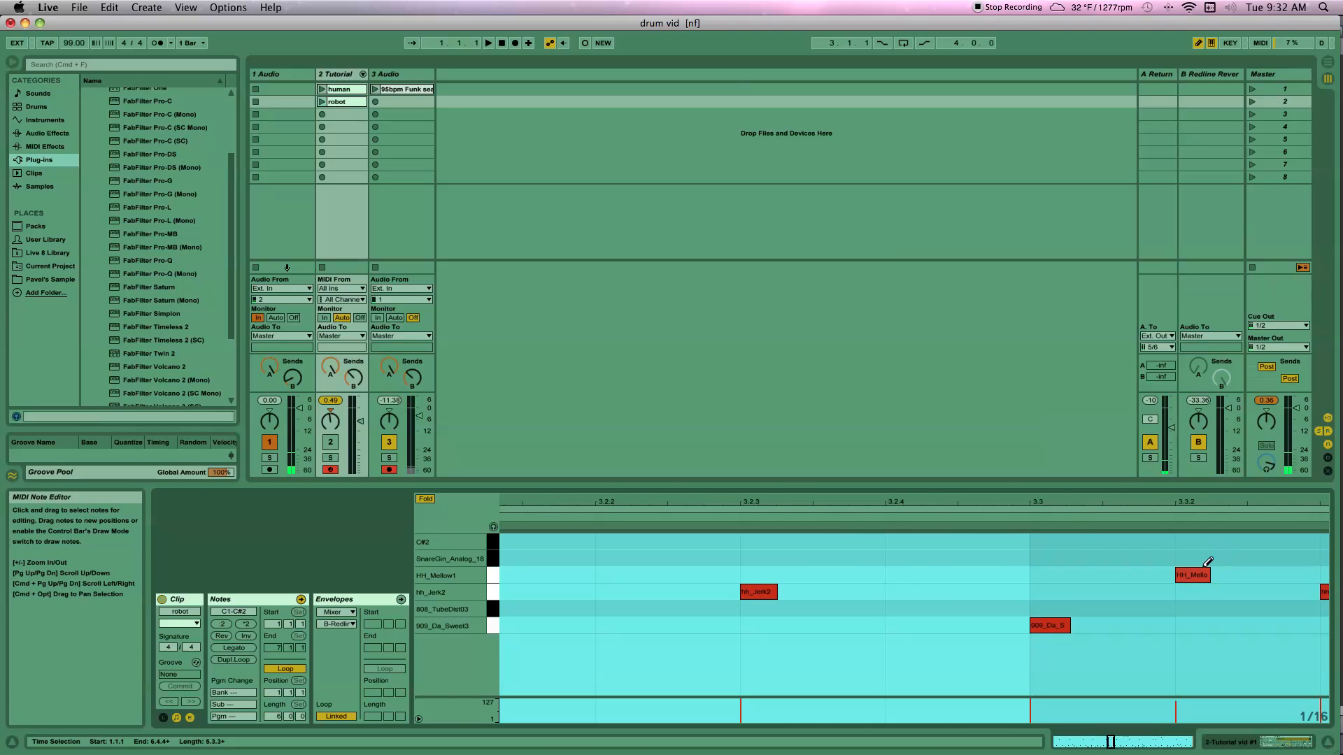
{"action": "scroll", "coordinate": [1208, 567], "scroll_direction": "right", "scroll_amount": 3}
{"action": "scroll", "coordinate": [1209, 572], "scroll_direction": "right", "scroll_amount": 2}
{"action": "scroll", "coordinate": [1060, 584], "scroll_direction": "right", "scroll_amount": 6}
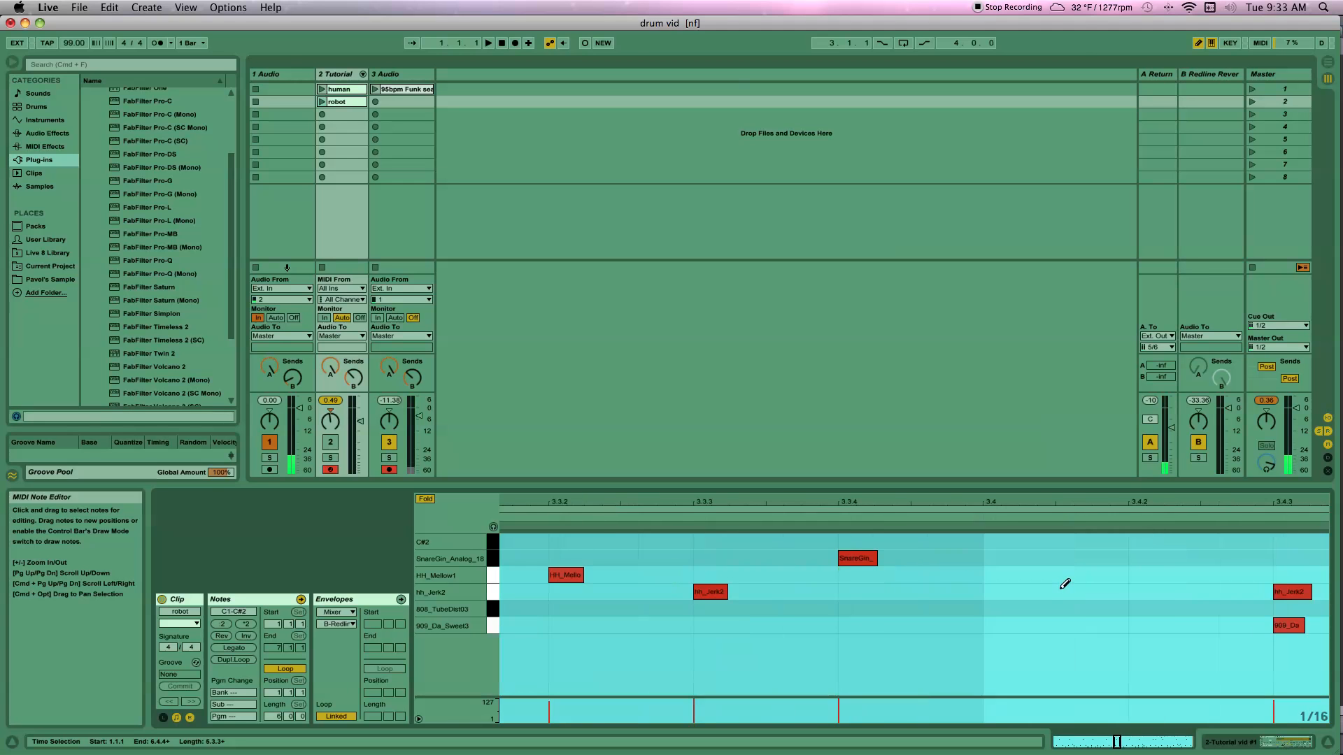
{"action": "left_click_drag", "start_coordinate": [986, 498], "coordinate": [986, 433]}
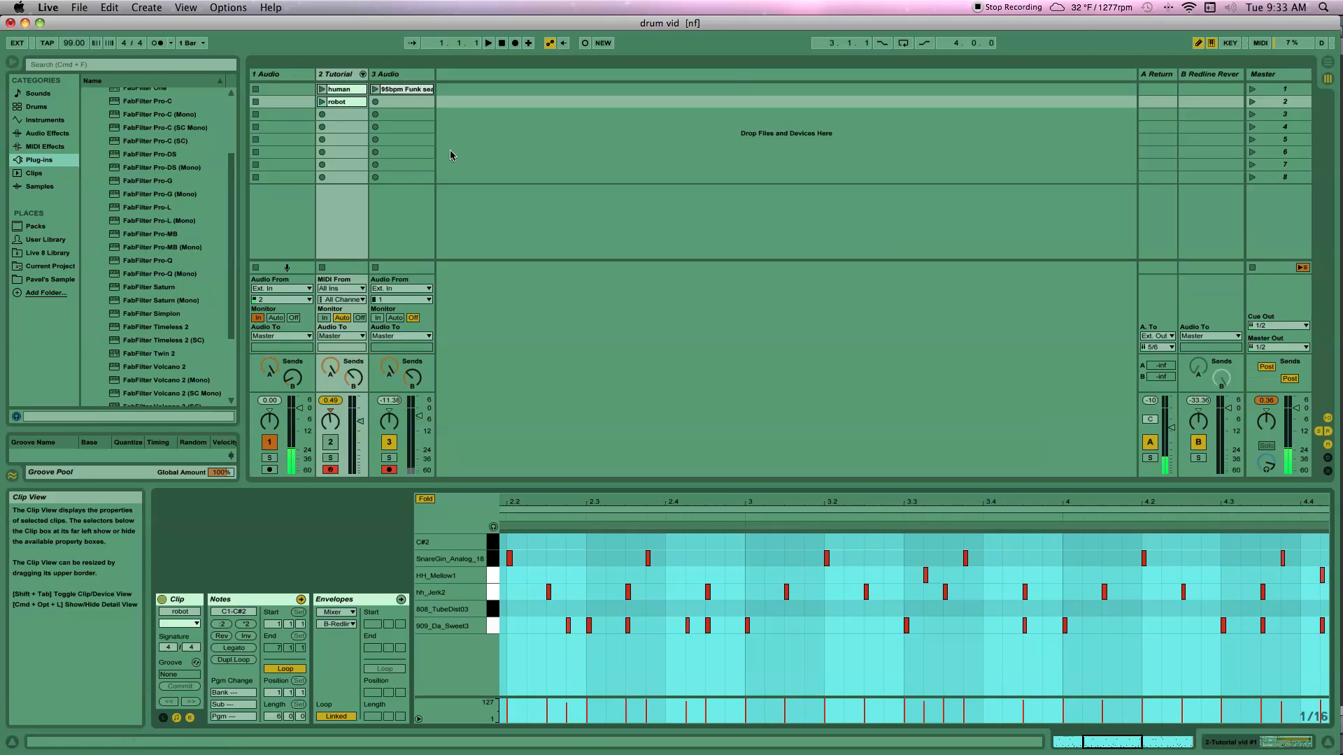
Play the robot clip, disarm recording on track 3, and adjust the Tutorial track's send to the Redline Reverb return
{"action": "left_click", "coordinate": [321, 102]}
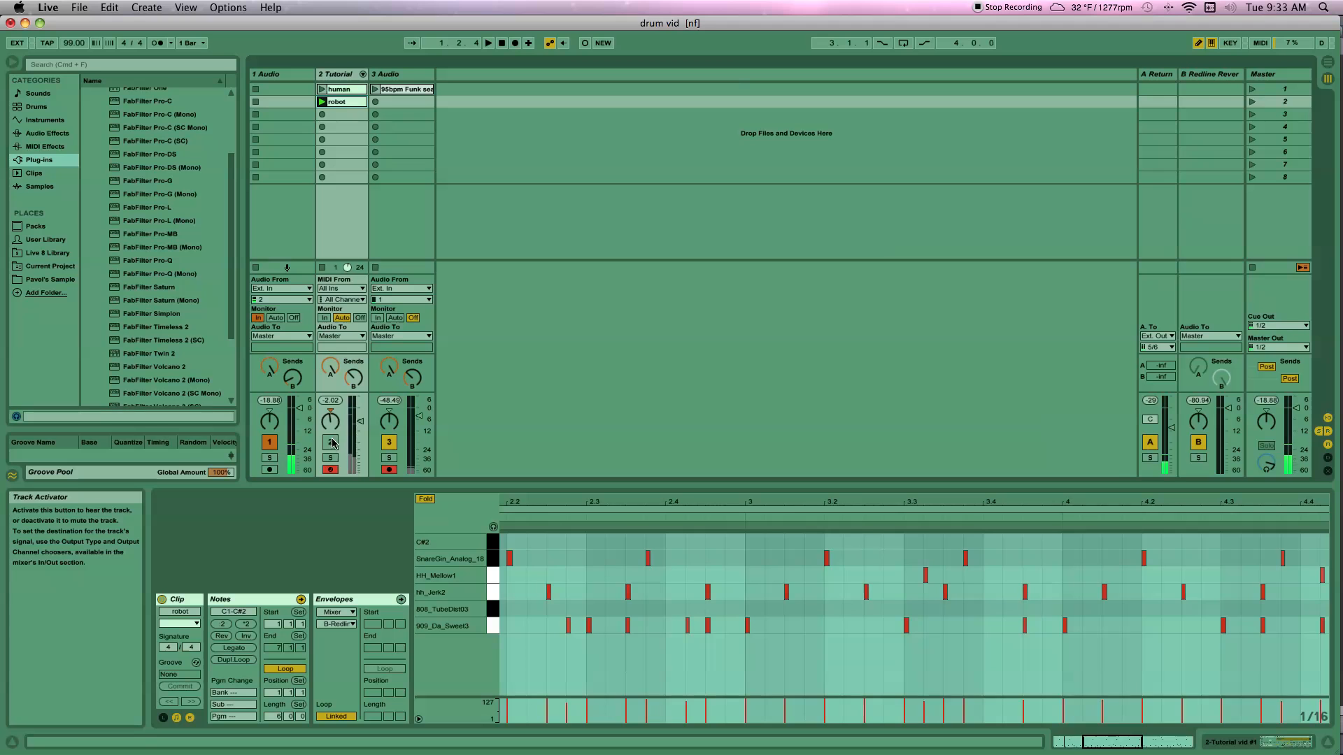
{"action": "left_click", "coordinate": [387, 472]}
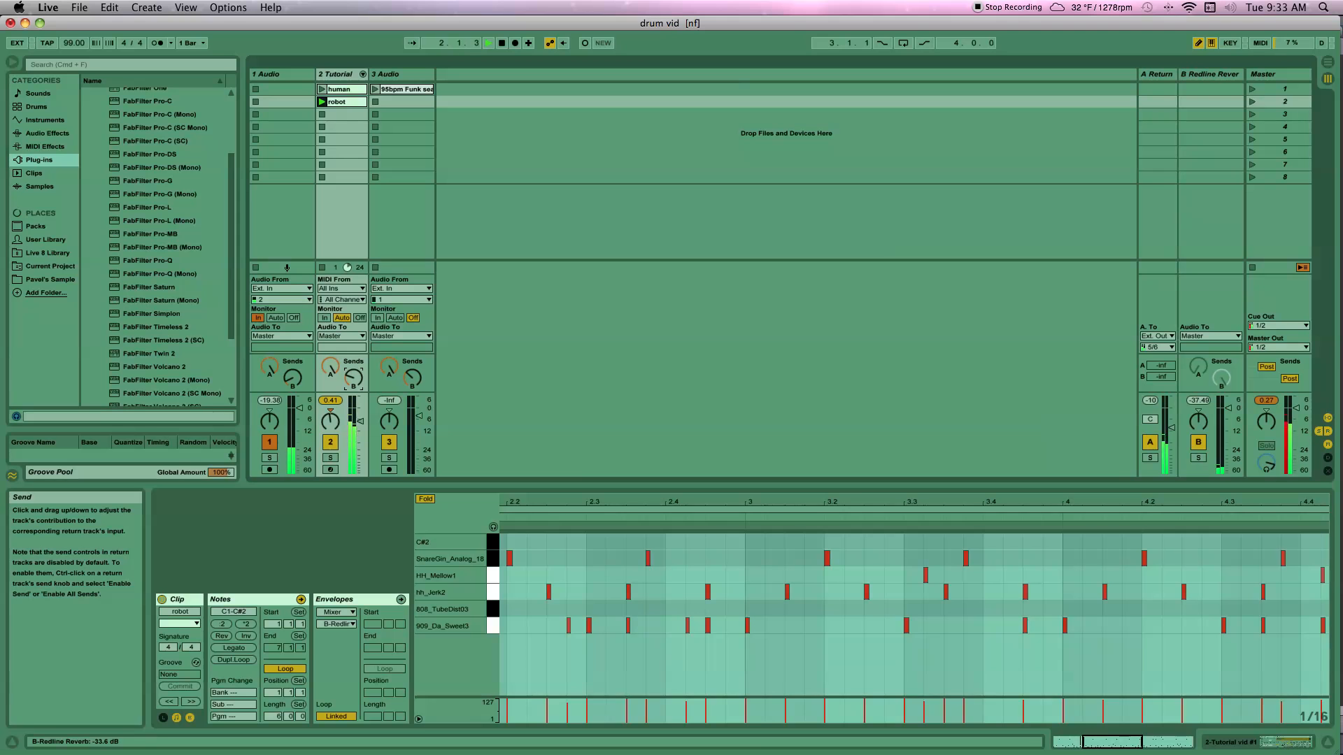
{"action": "left_click_drag", "start_coordinate": [353, 378], "coordinate": [353, 381]}
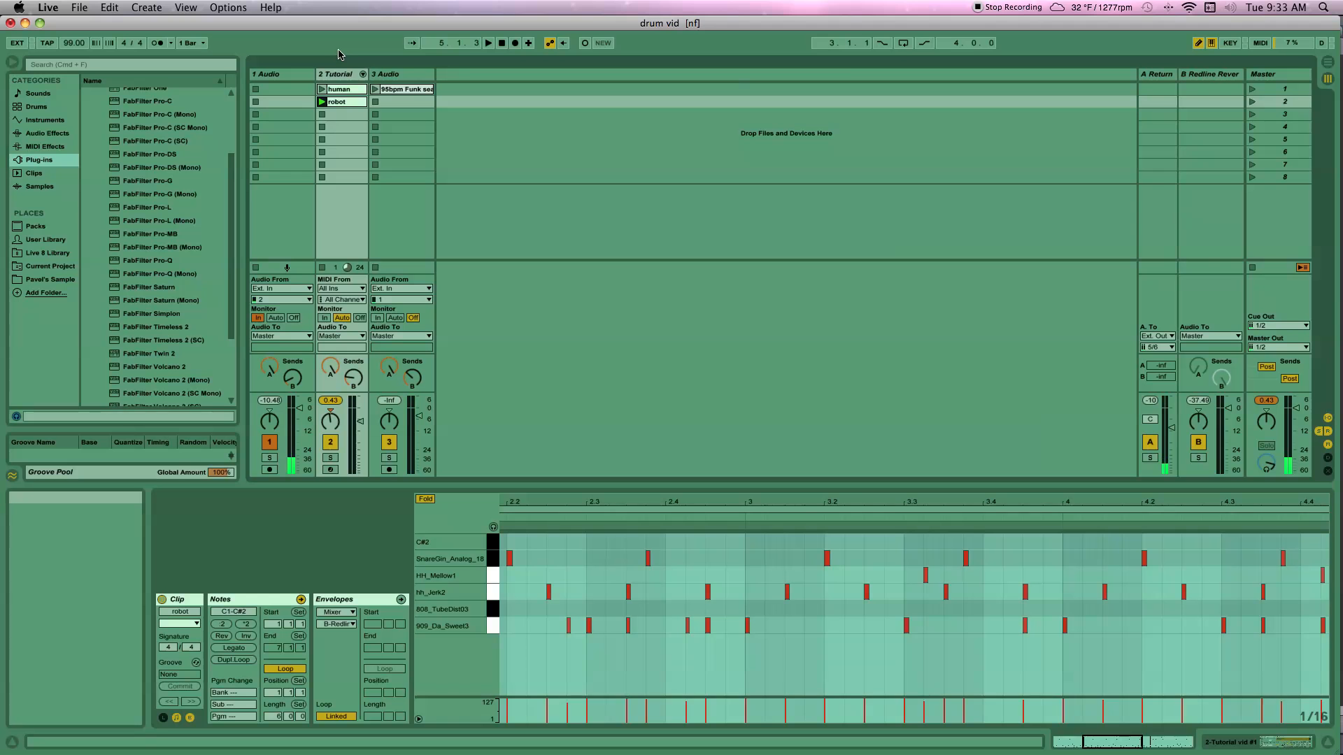
Open the human clip's notes and play the clip for comparison with the robot version
{"action": "left_click", "coordinate": [323, 91]}
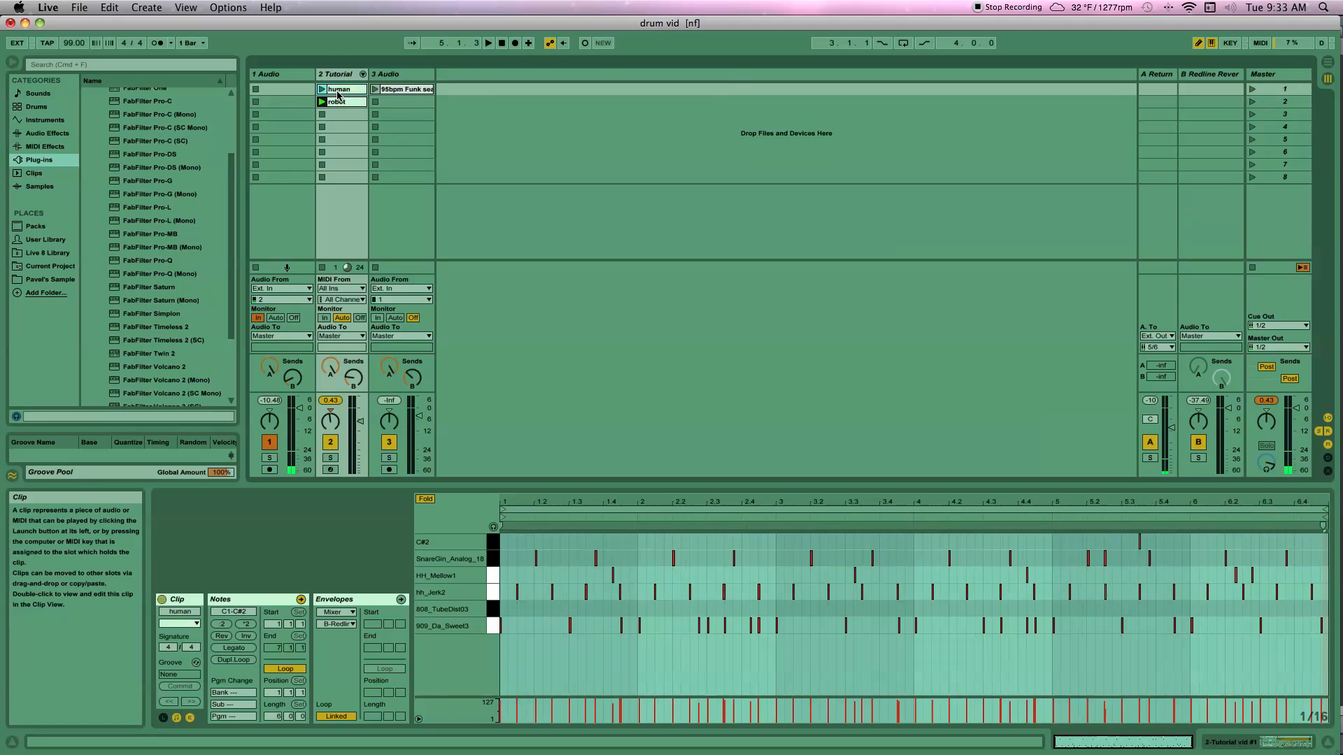
{"action": "left_click", "coordinate": [323, 90]}
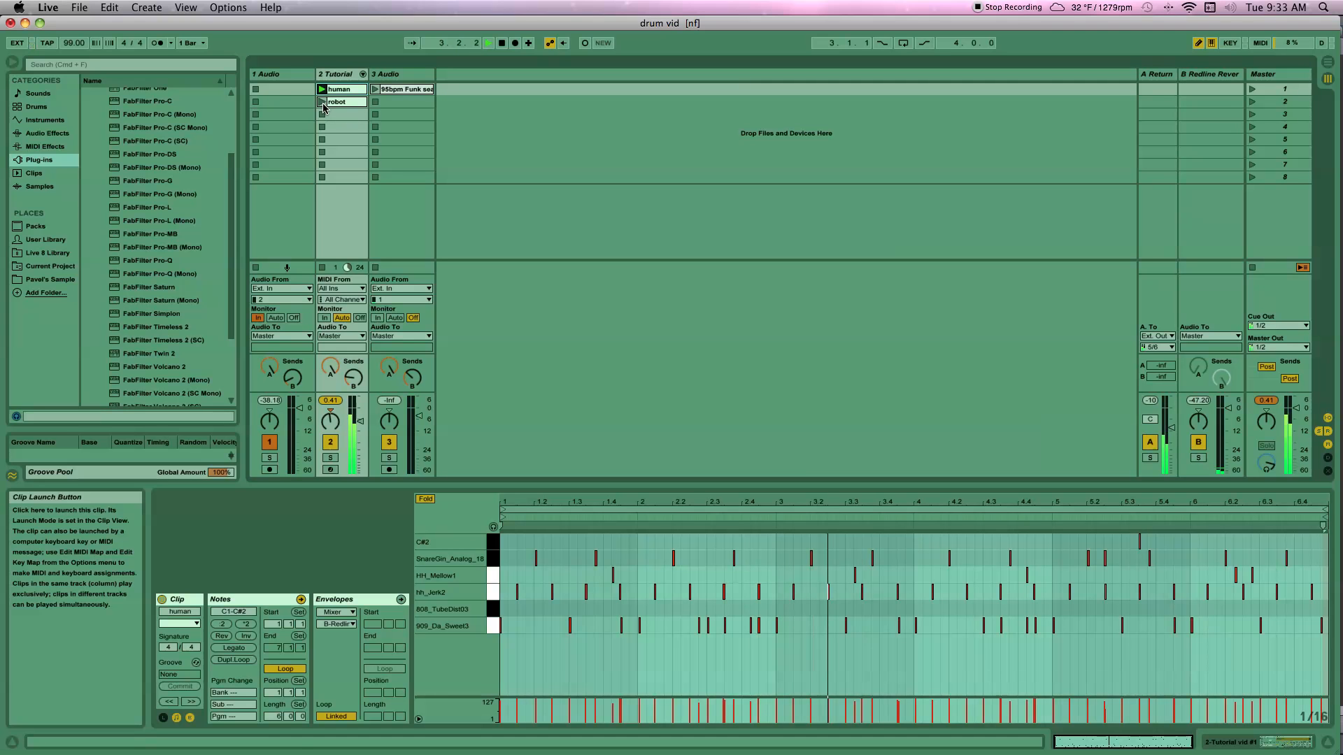
Play the 95bpm Funk audio clip on its own and show its track's EQ Eight
{"action": "left_click", "coordinate": [428, 93]}
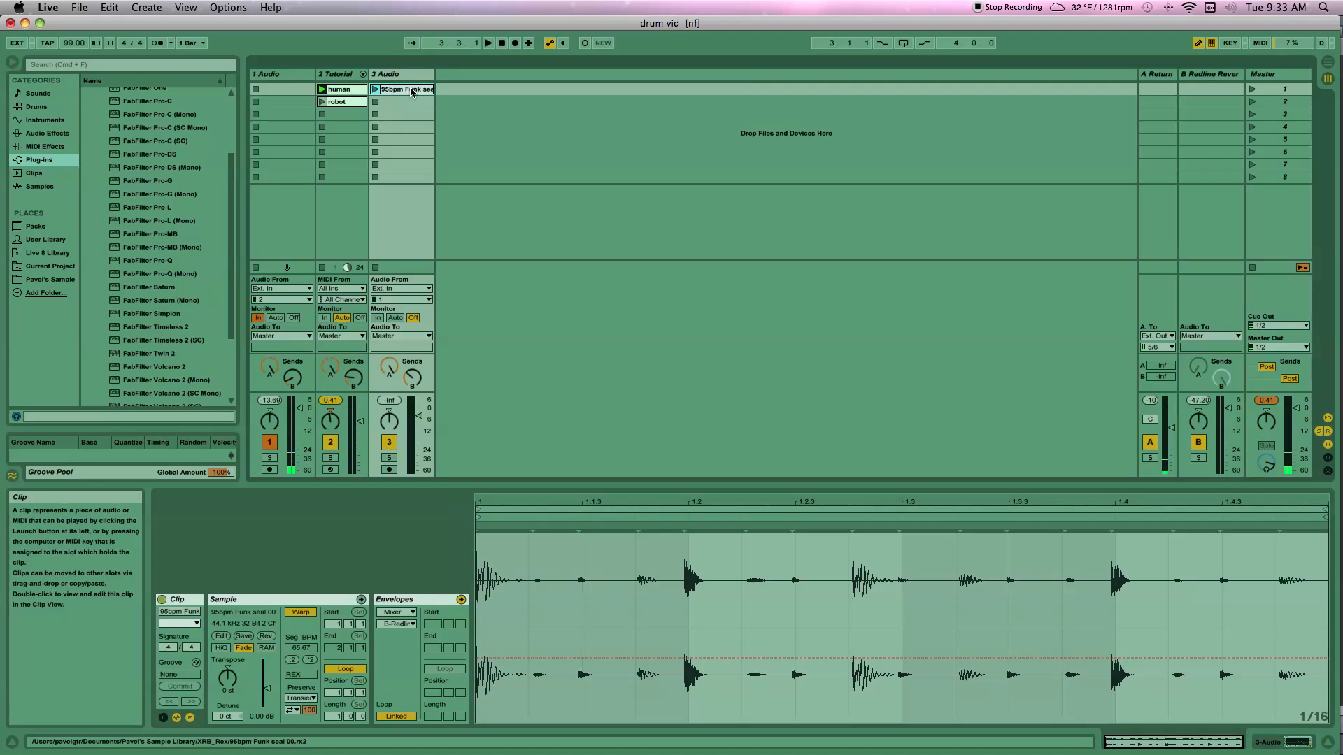
{"action": "left_click", "coordinate": [325, 115]}
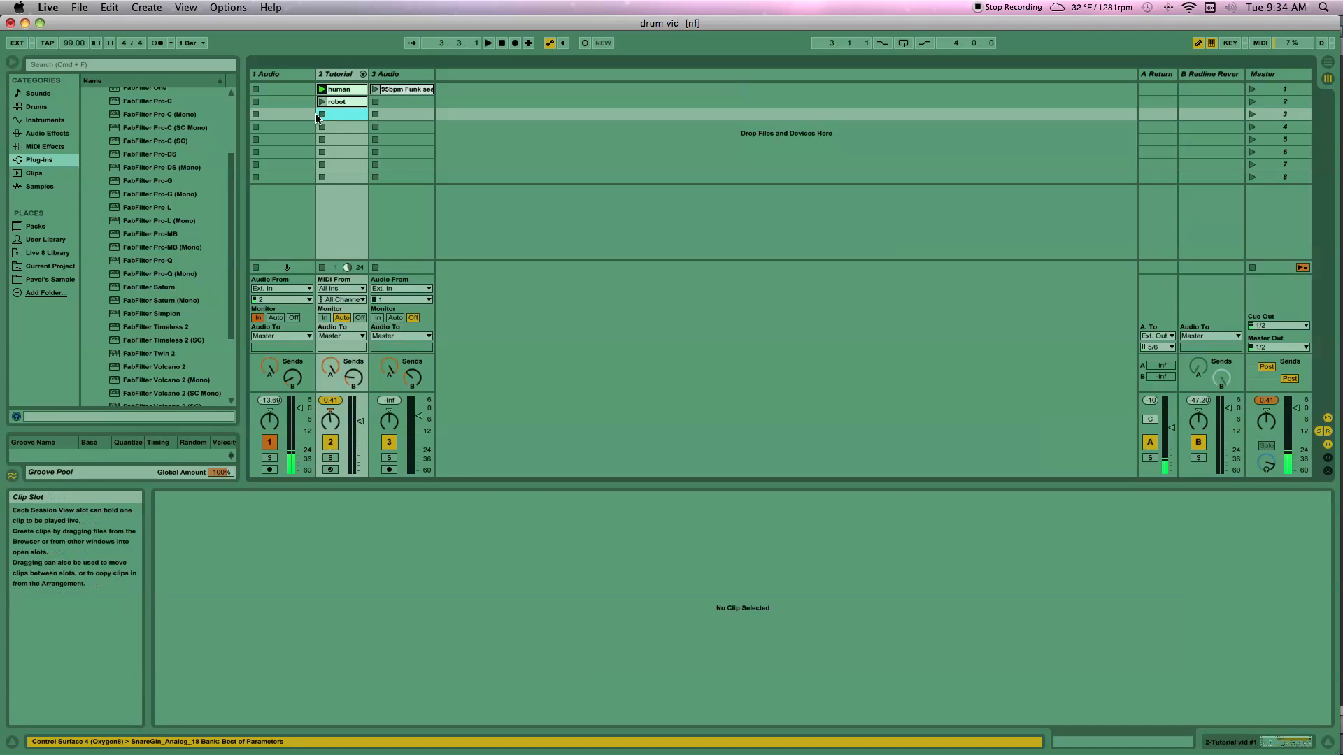
{"action": "left_click", "coordinate": [375, 89]}
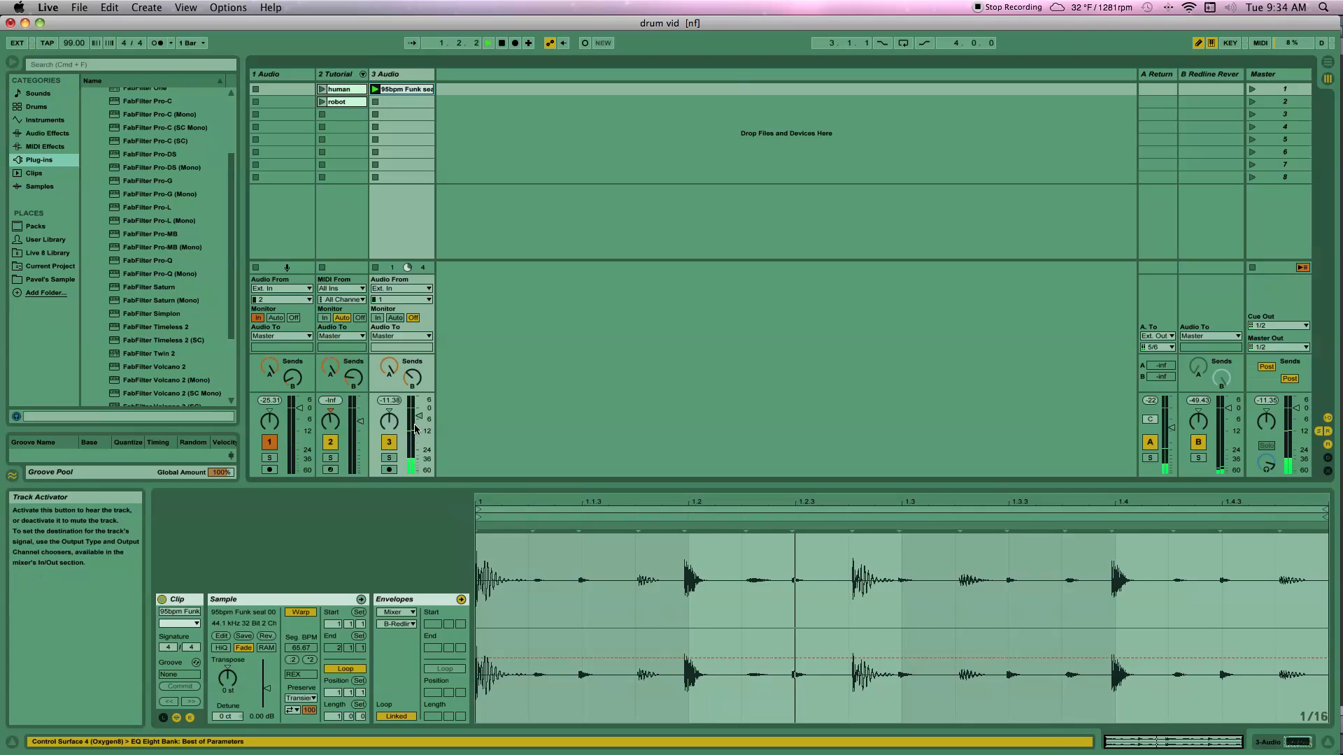
{"action": "double_click", "coordinate": [405, 76]}
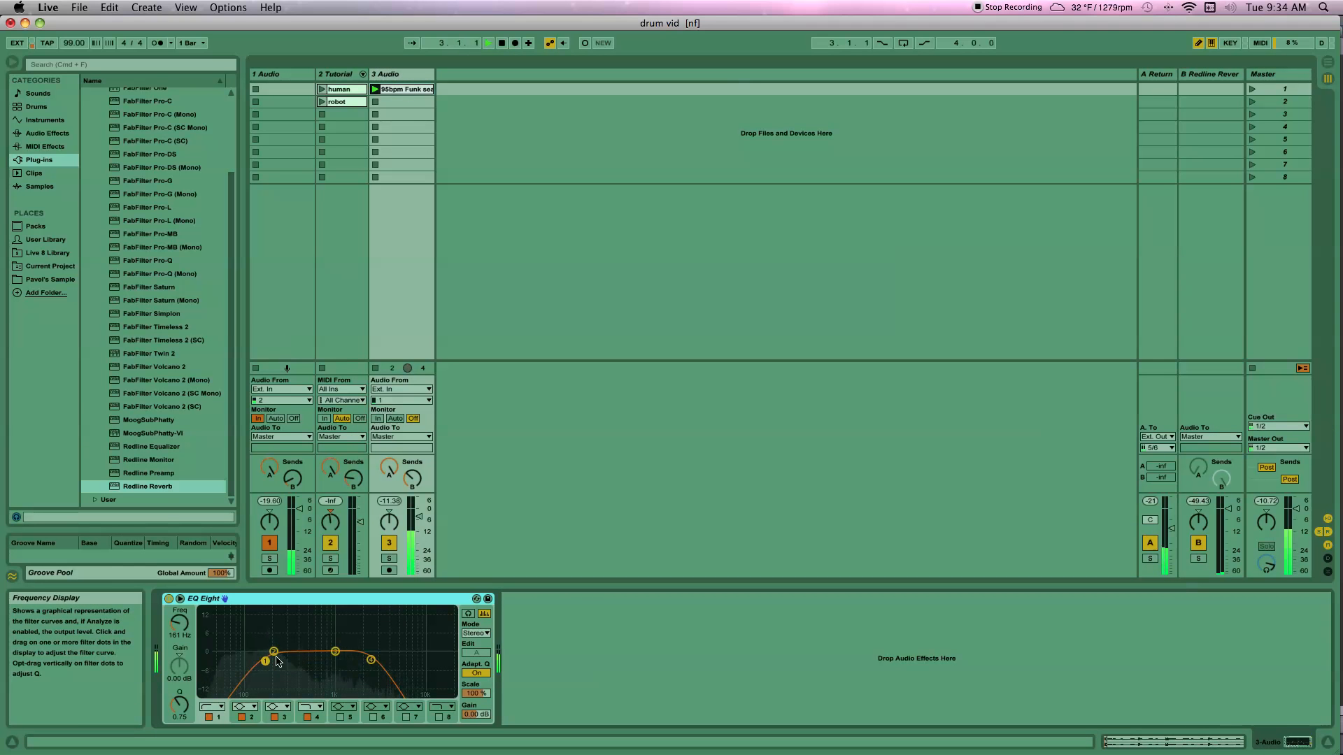
Play the robot clip followed by the human clip alongside the 95bpm Funk loop
{"action": "left_click", "coordinate": [323, 103]}
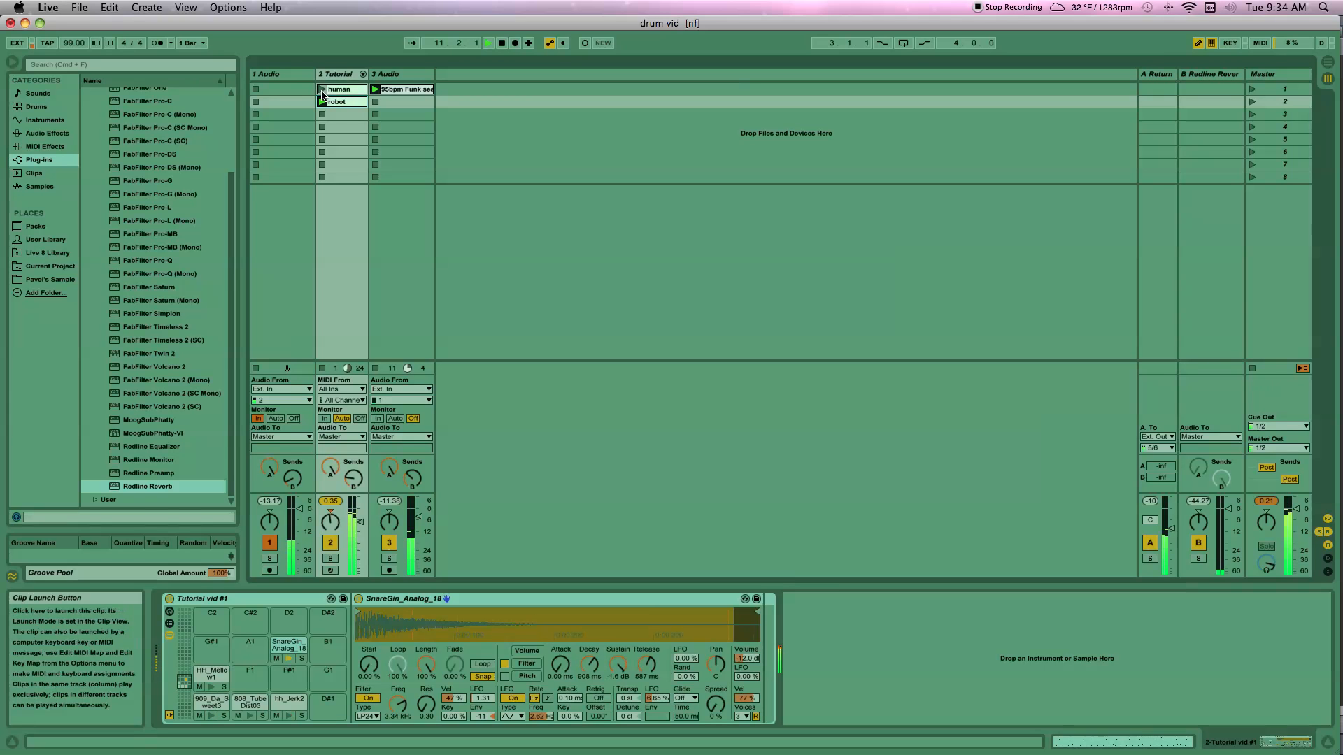
{"action": "left_click", "coordinate": [323, 91]}
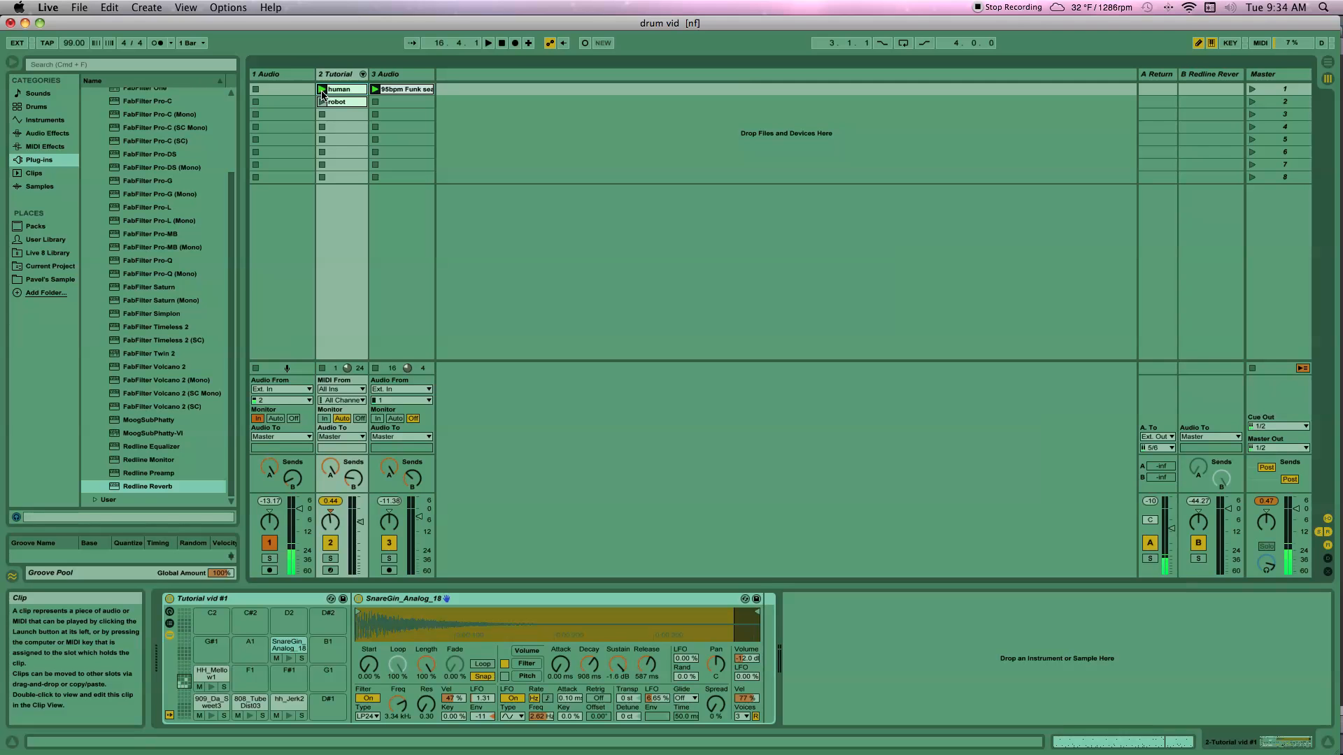
Move the human clip to the Tutorial track's third slot, leave the first slot empty, and arm the track for recording
{"action": "left_click_drag", "start_coordinate": [321, 91], "coordinate": [345, 117]}
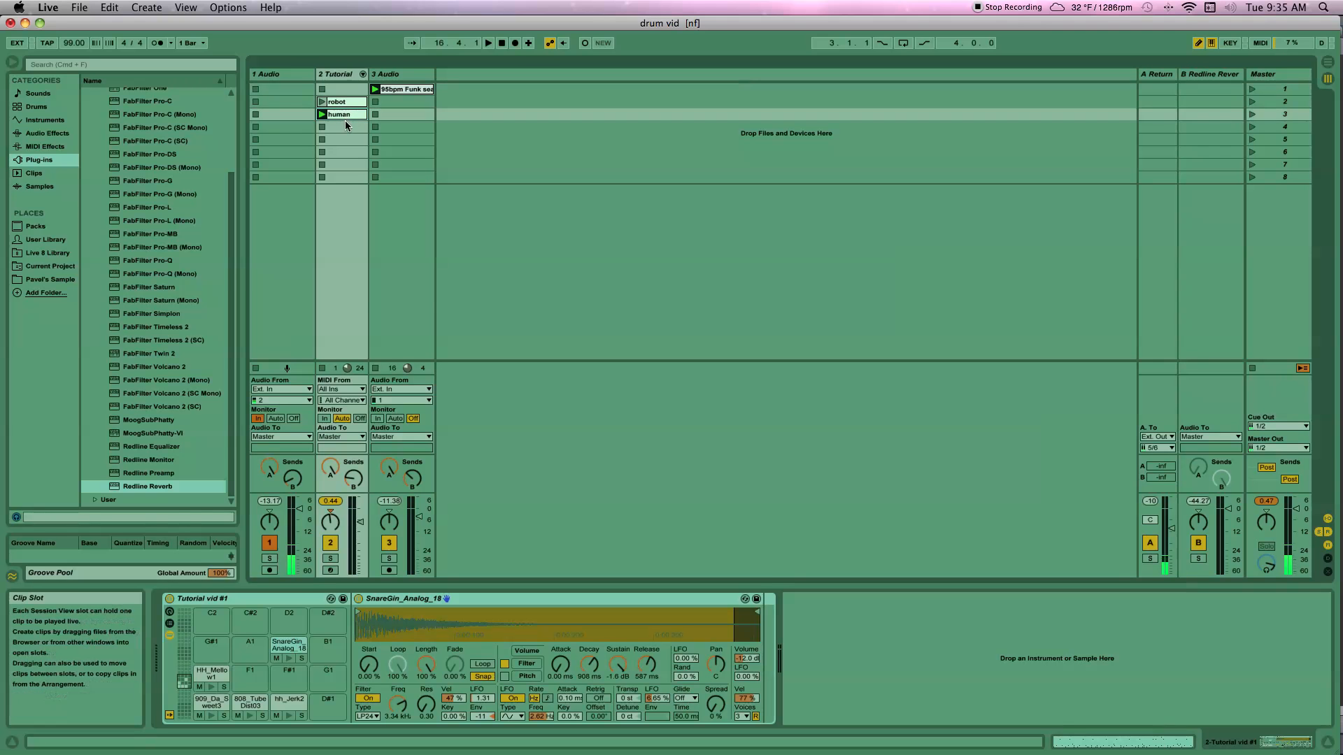
{"action": "double_click", "coordinate": [342, 91]}
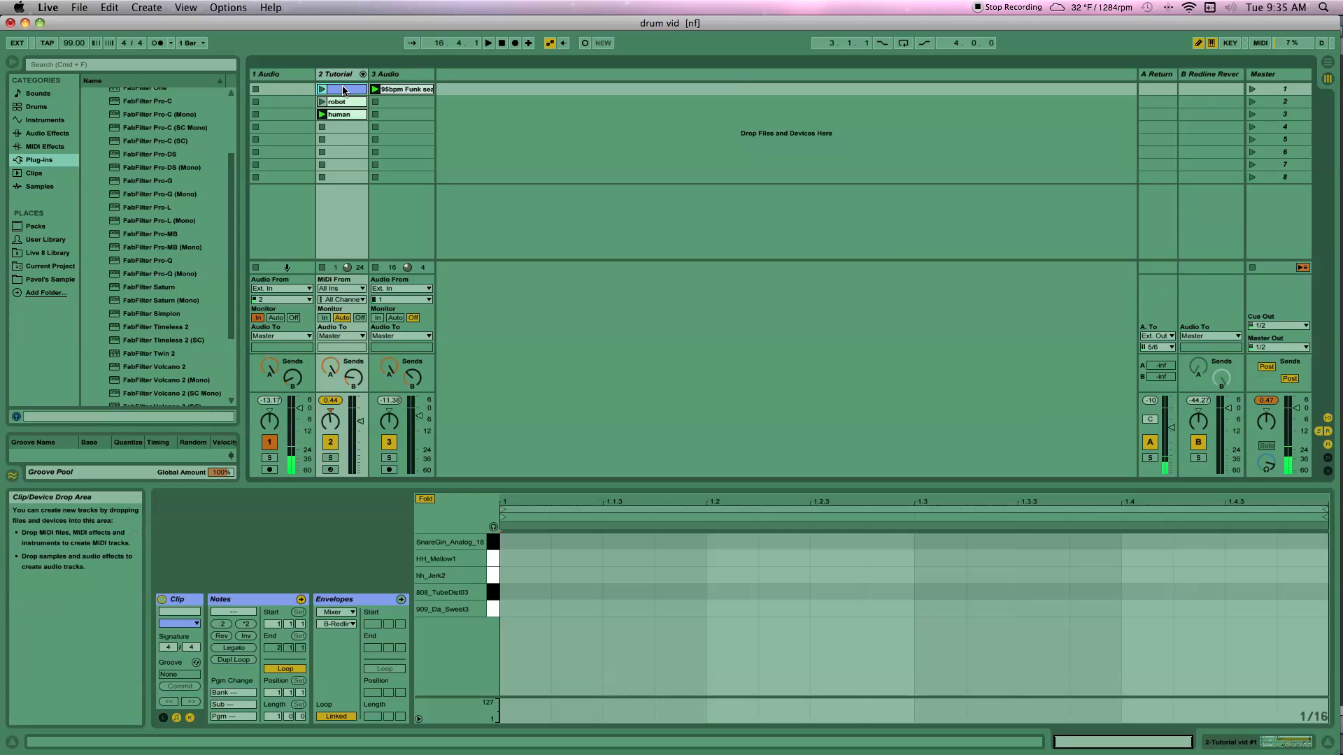
{"action": "key", "text": "Delete"}
{"action": "left_click", "coordinate": [330, 469]}
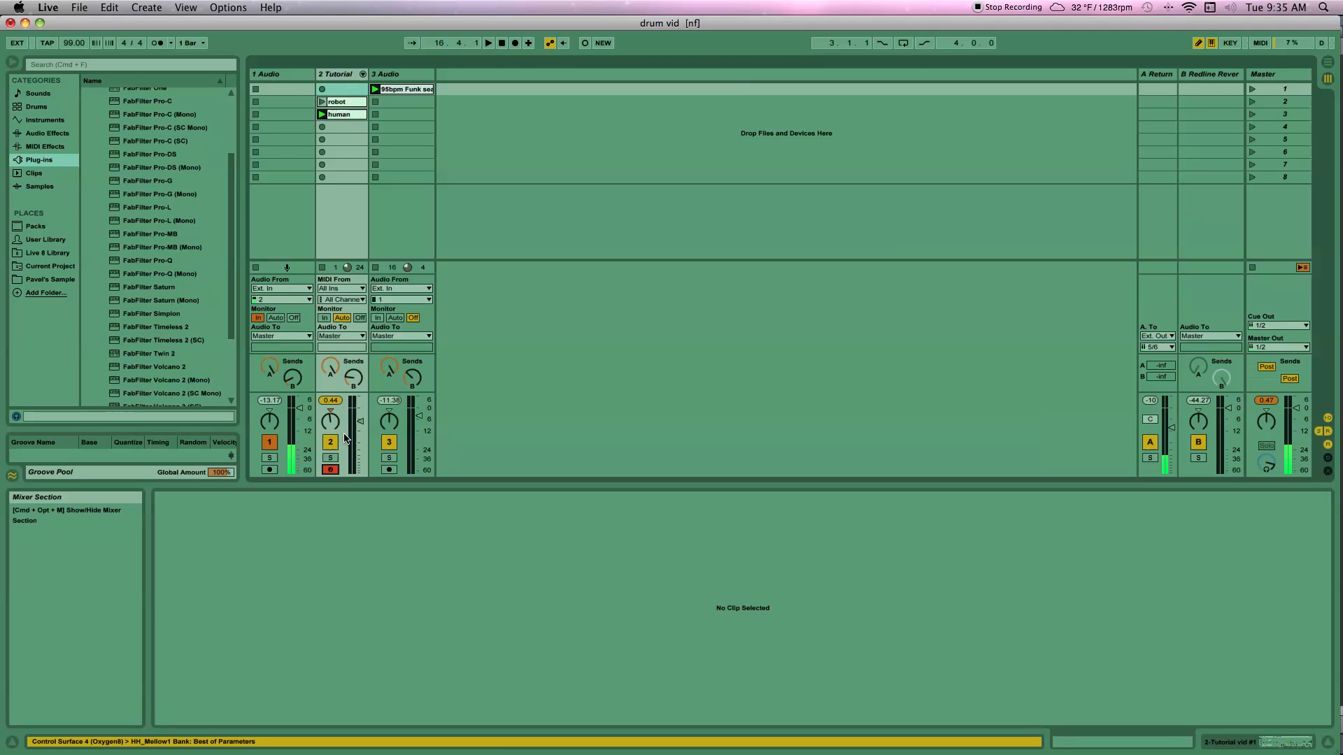
Show the Tutorial track's drum rack and select the 909_Da_Sweet3 pad's Simpler
{"action": "double_click", "coordinate": [351, 77]}
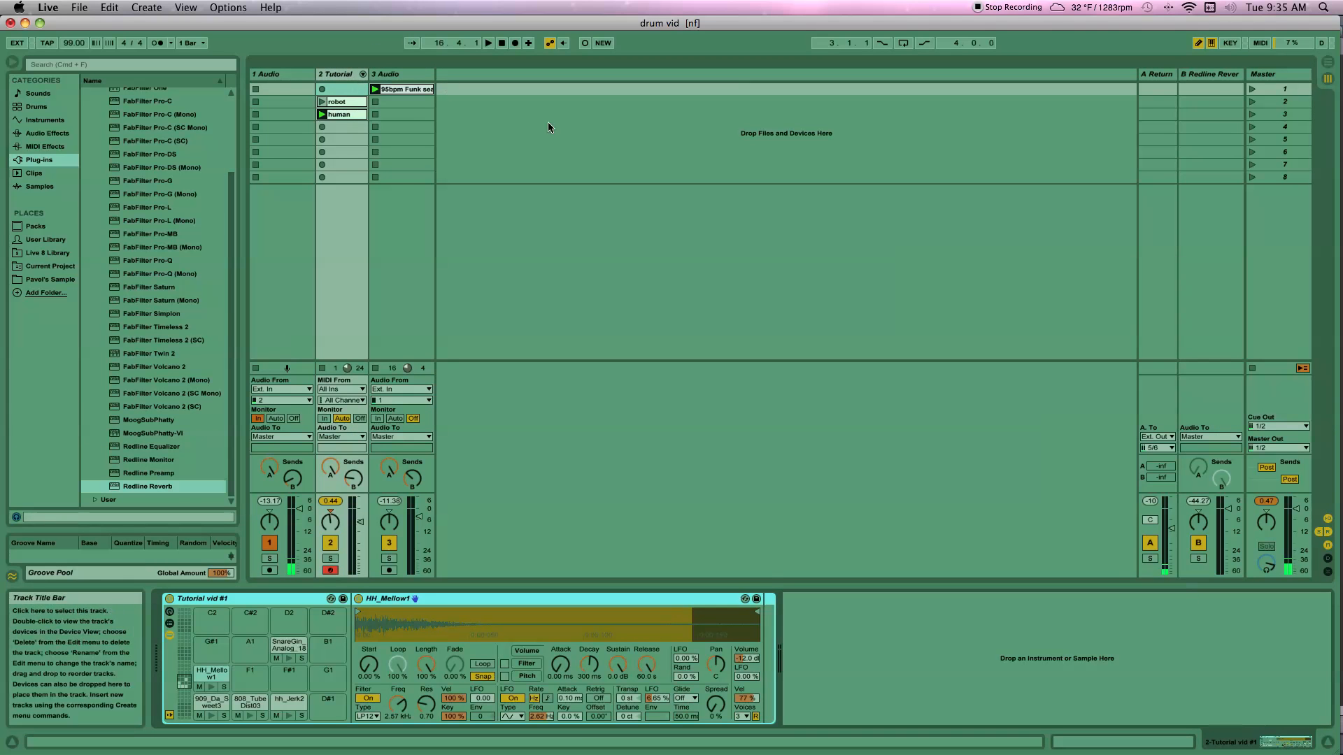
{"action": "left_click", "coordinate": [207, 707]}
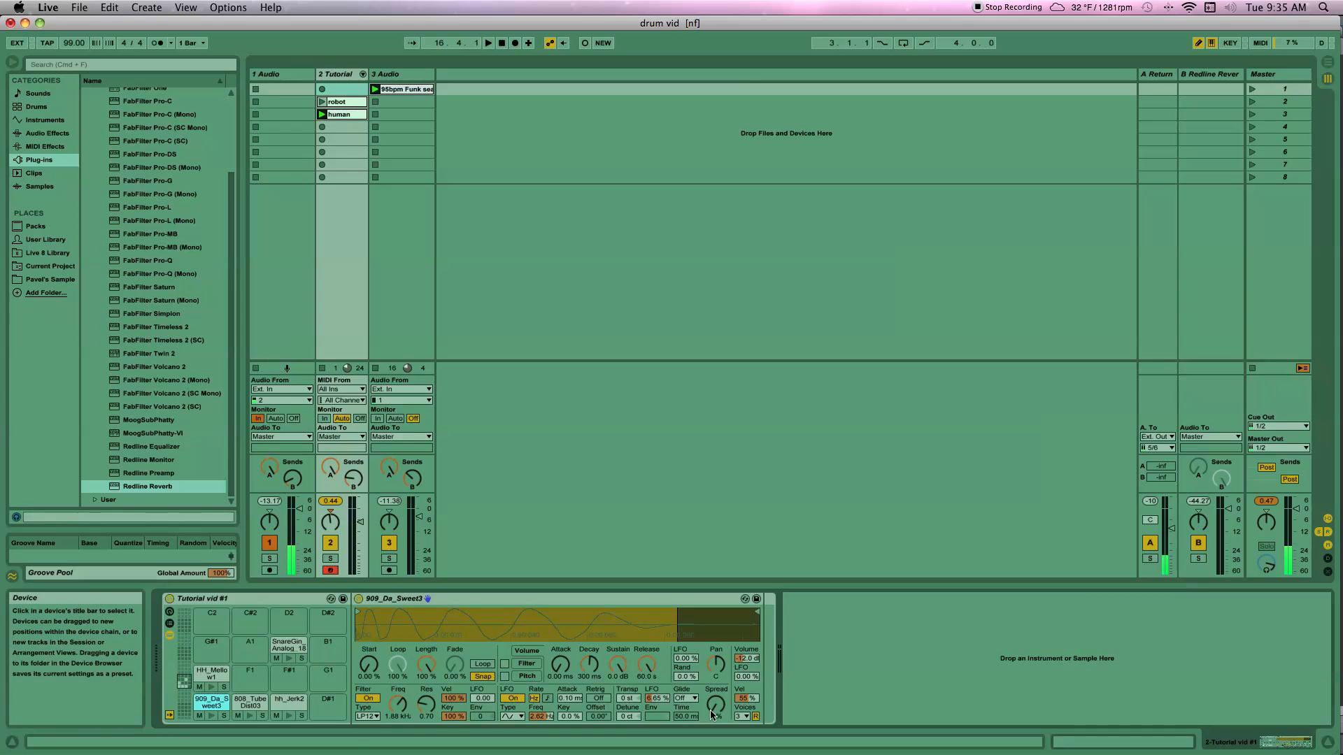
{"action": "left_click", "coordinate": [458, 603]}
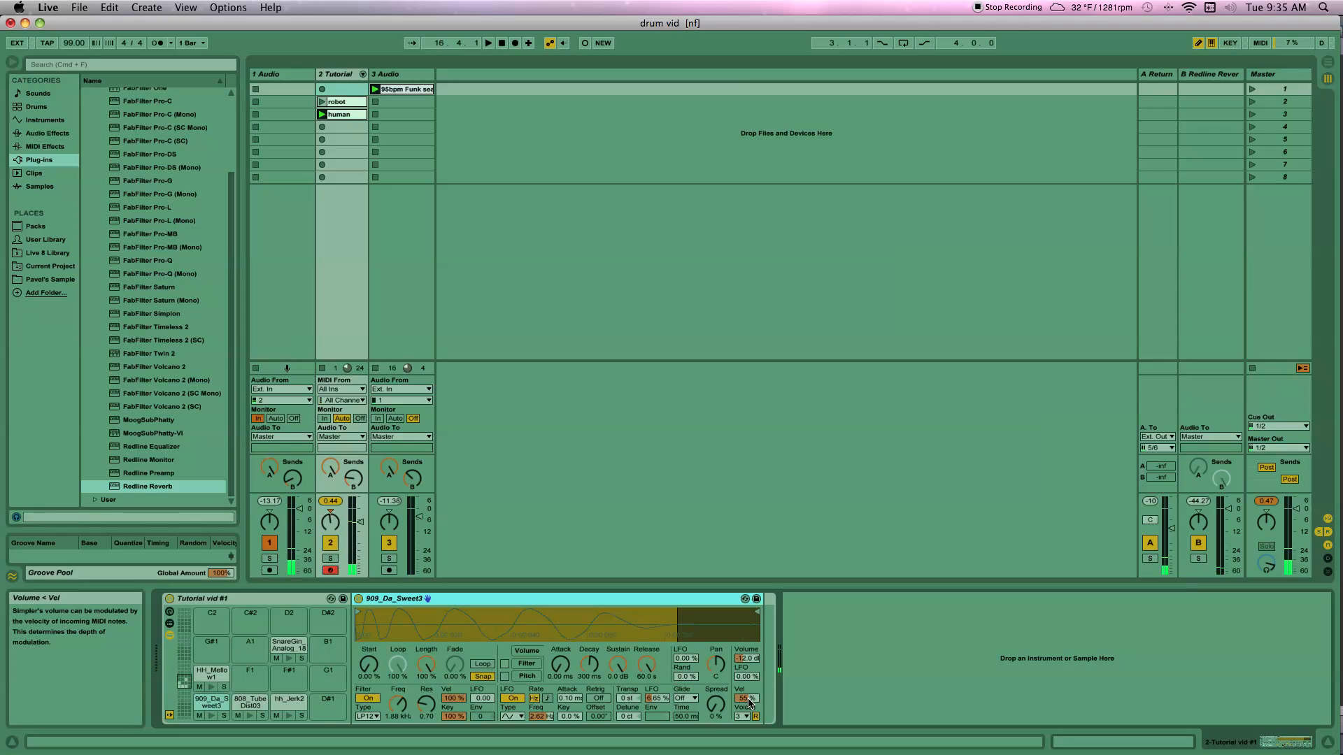
Set the 909_Da_Sweet3 filter frequency to 1.78 kHz and try its filter velocity modulation at 0% before raising it again
{"action": "left_click", "coordinate": [397, 712]}
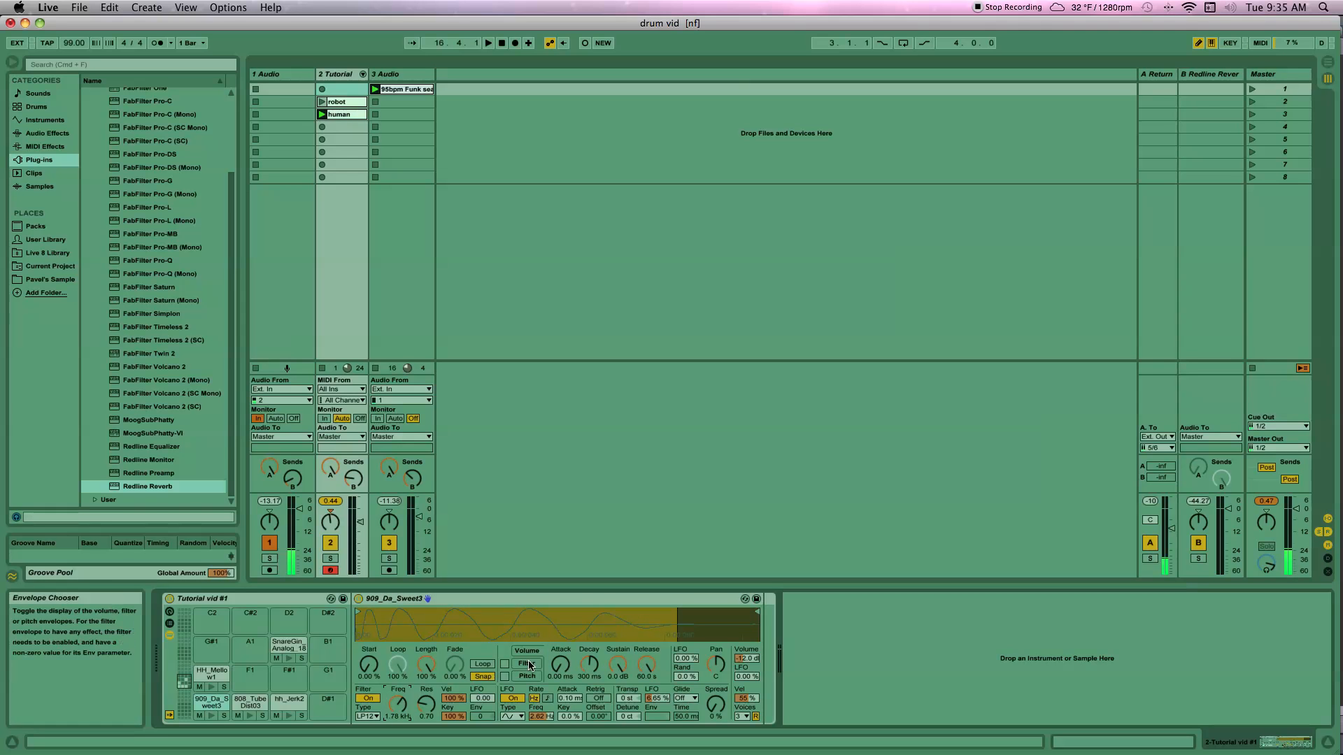
{"action": "left_click_drag", "start_coordinate": [455, 700], "coordinate": [455, 713]}
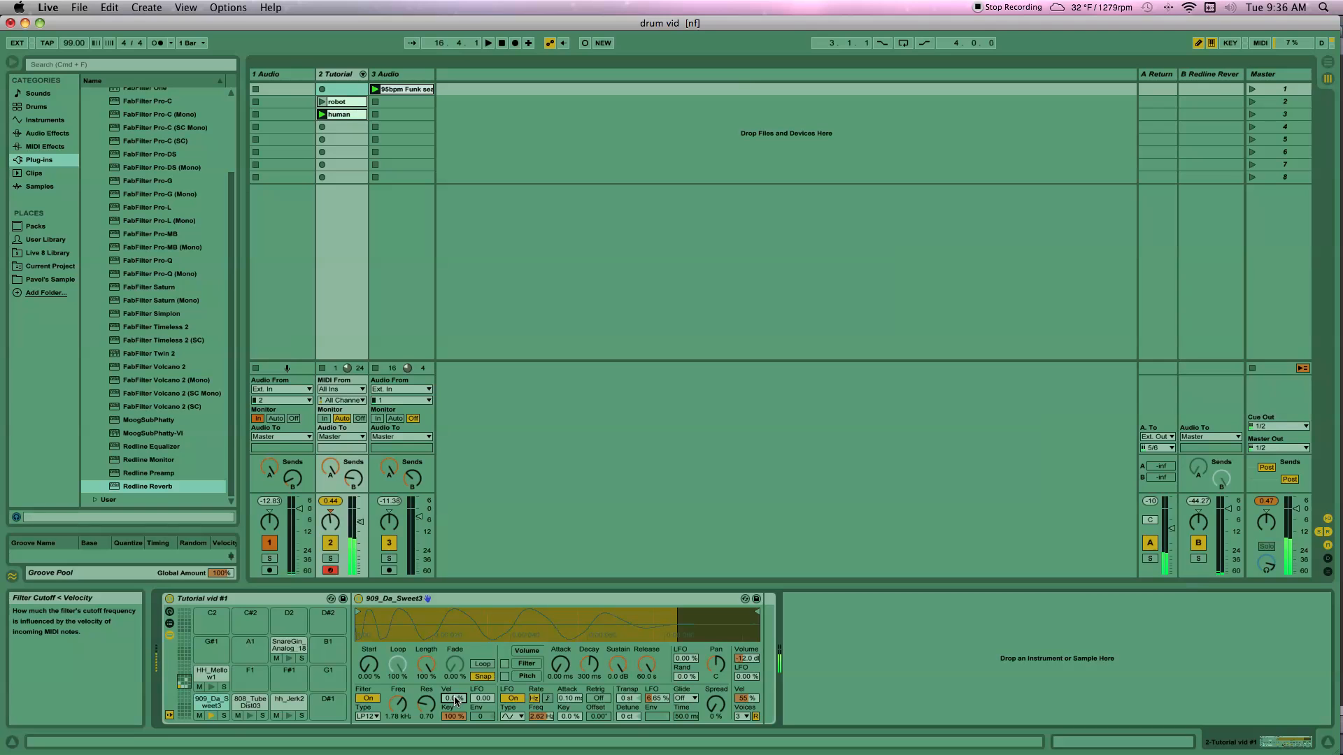
{"action": "left_click_drag", "start_coordinate": [453, 697], "coordinate": [453, 665]}
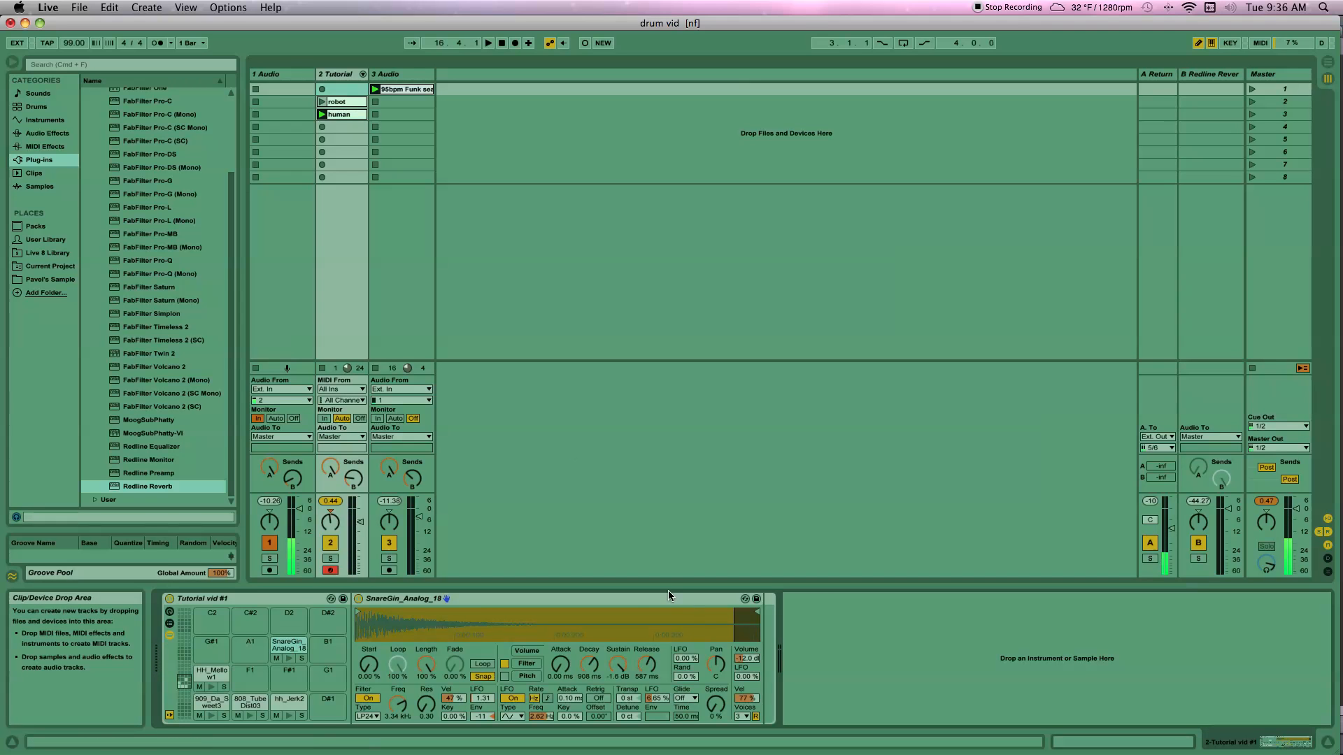
Toggle the SnareGin_Analog_18 LFO off and on, try its pitch LFO modulation at 100%, and lower it to a small amount
{"action": "left_click", "coordinate": [511, 699]}
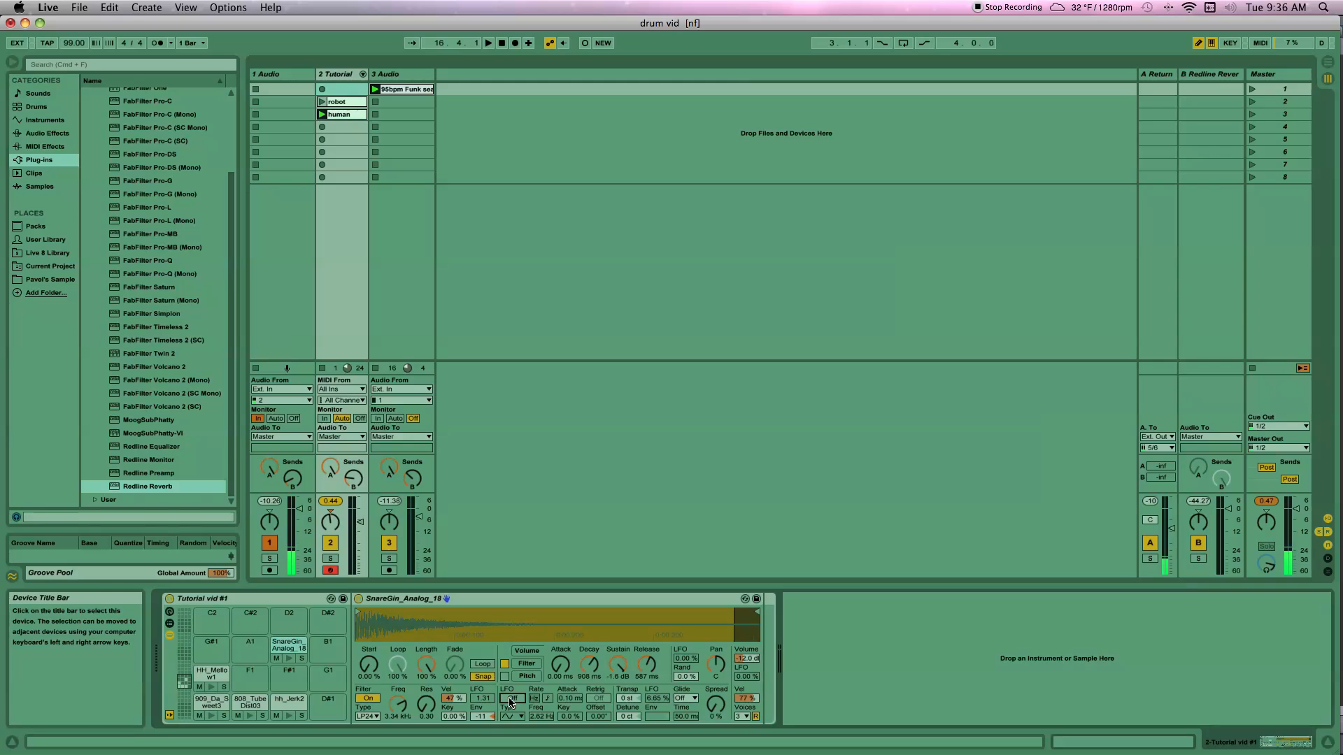
{"action": "left_click", "coordinate": [511, 699]}
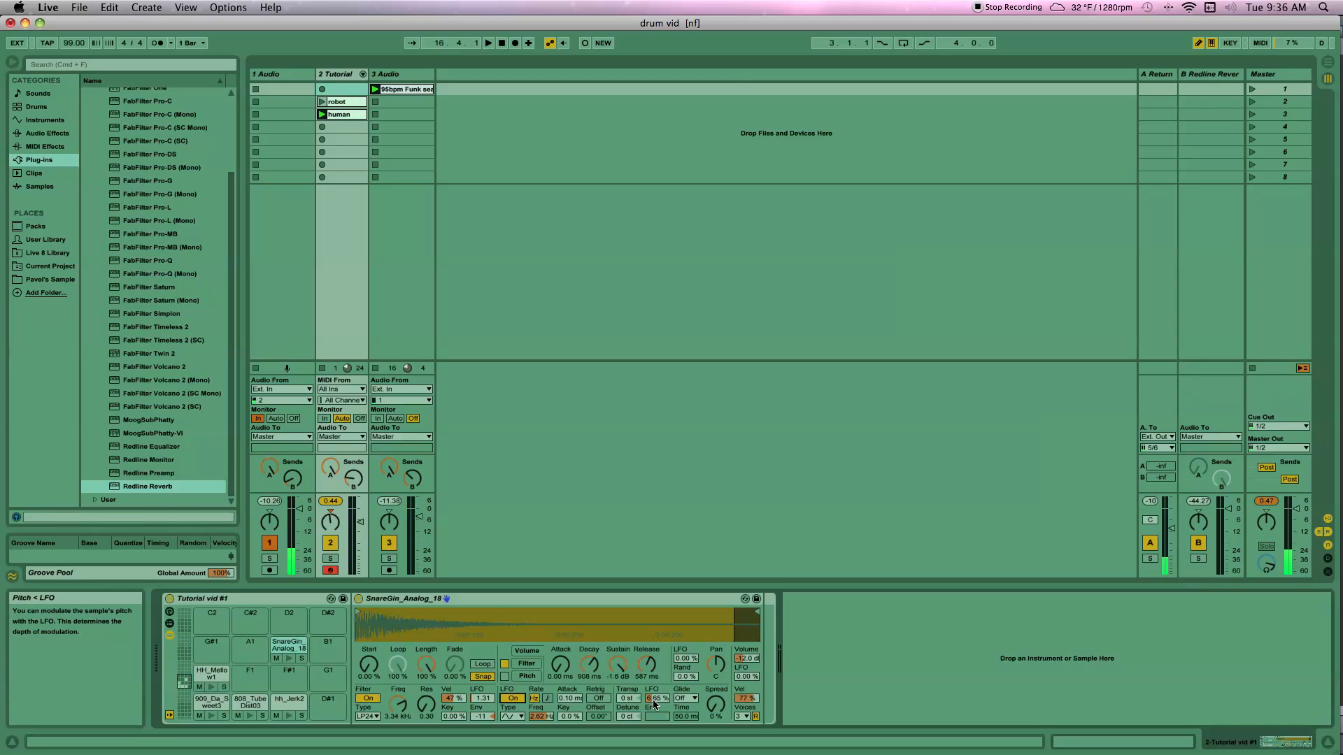
{"action": "left_click_drag", "start_coordinate": [655, 705], "coordinate": [655, 679]}
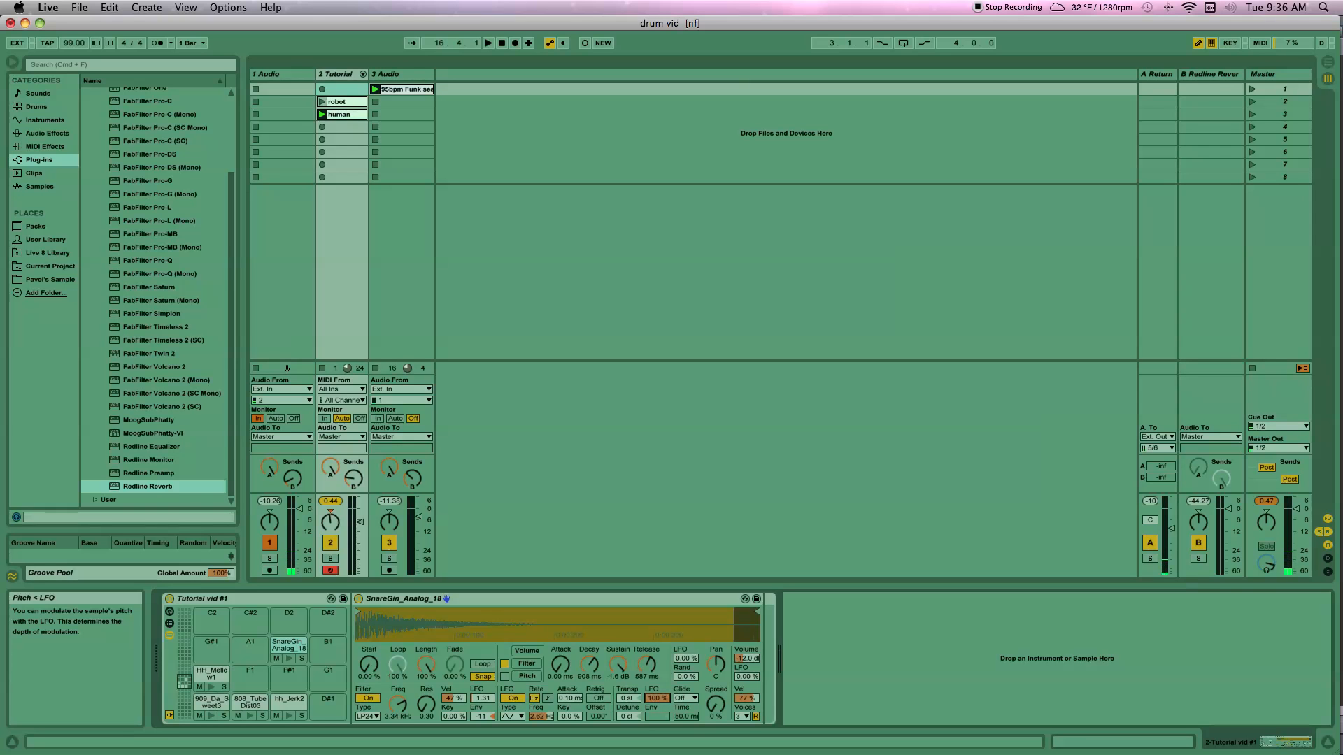
{"action": "left_click", "coordinate": [598, 699]}
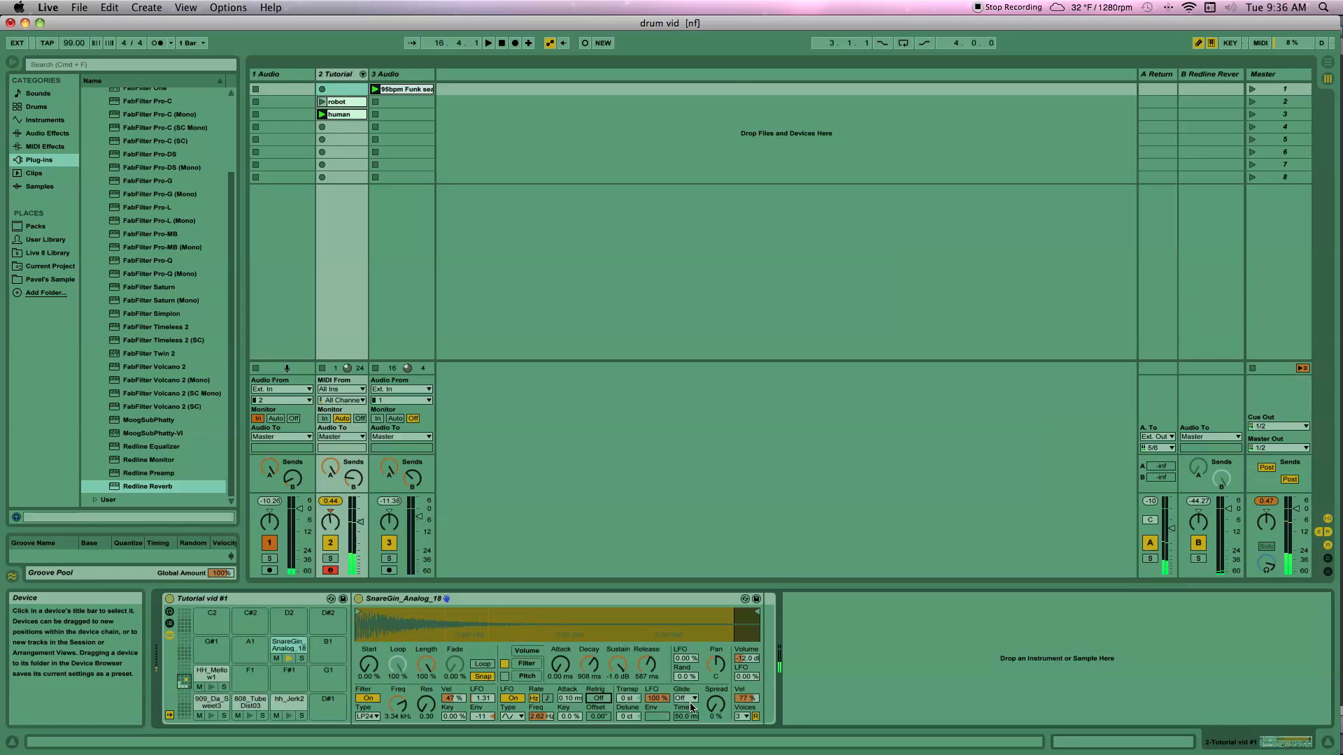
{"action": "left_click_drag", "start_coordinate": [657, 698], "coordinate": [657, 727]}
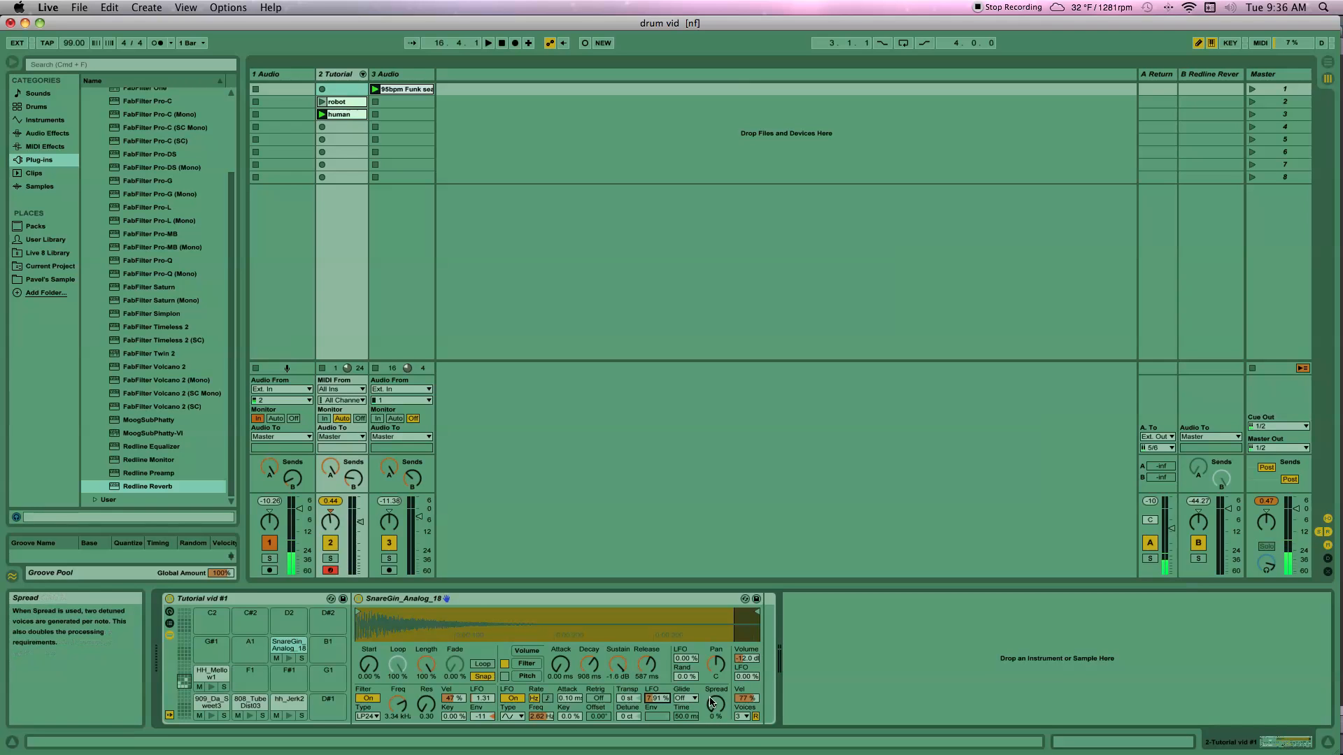
{"action": "left_click_drag", "start_coordinate": [717, 709], "coordinate": [718, 713]}
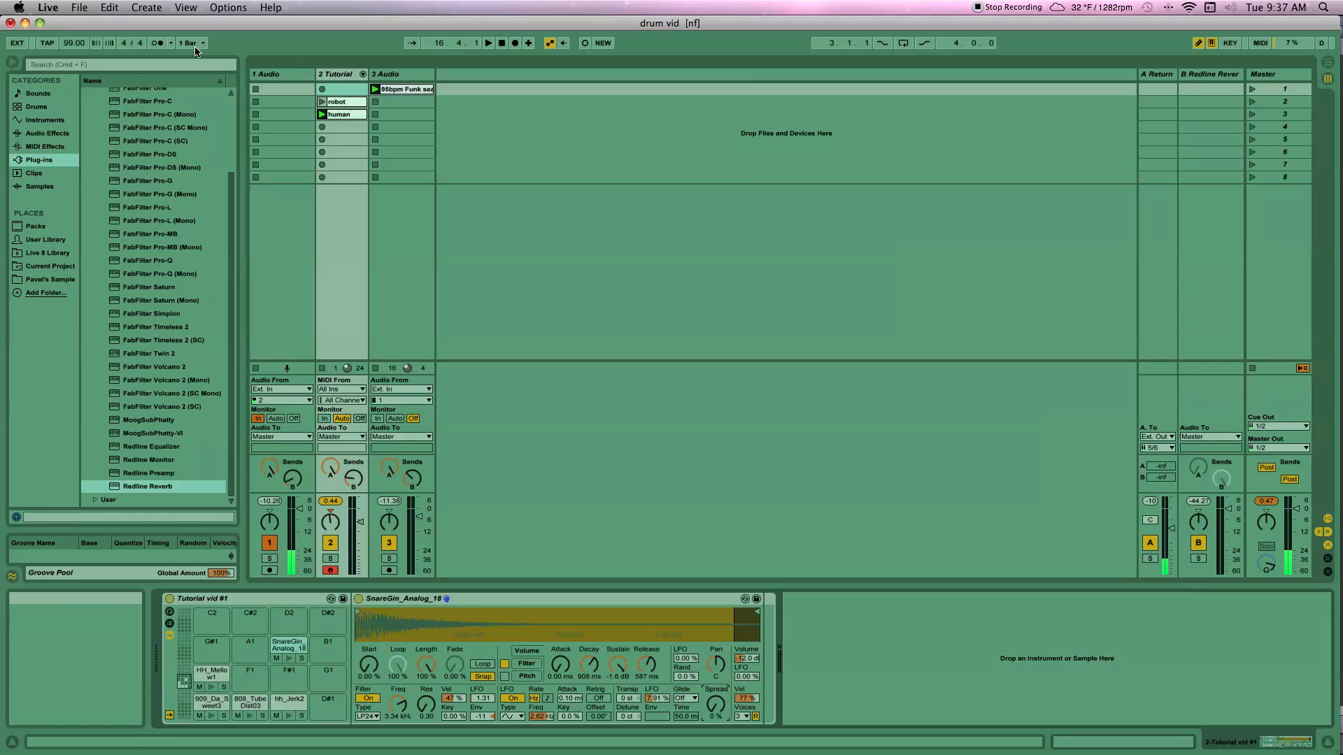
Turn on the metronome and route the Cue Out to outputs 5/6
{"action": "left_click", "coordinate": [159, 45]}
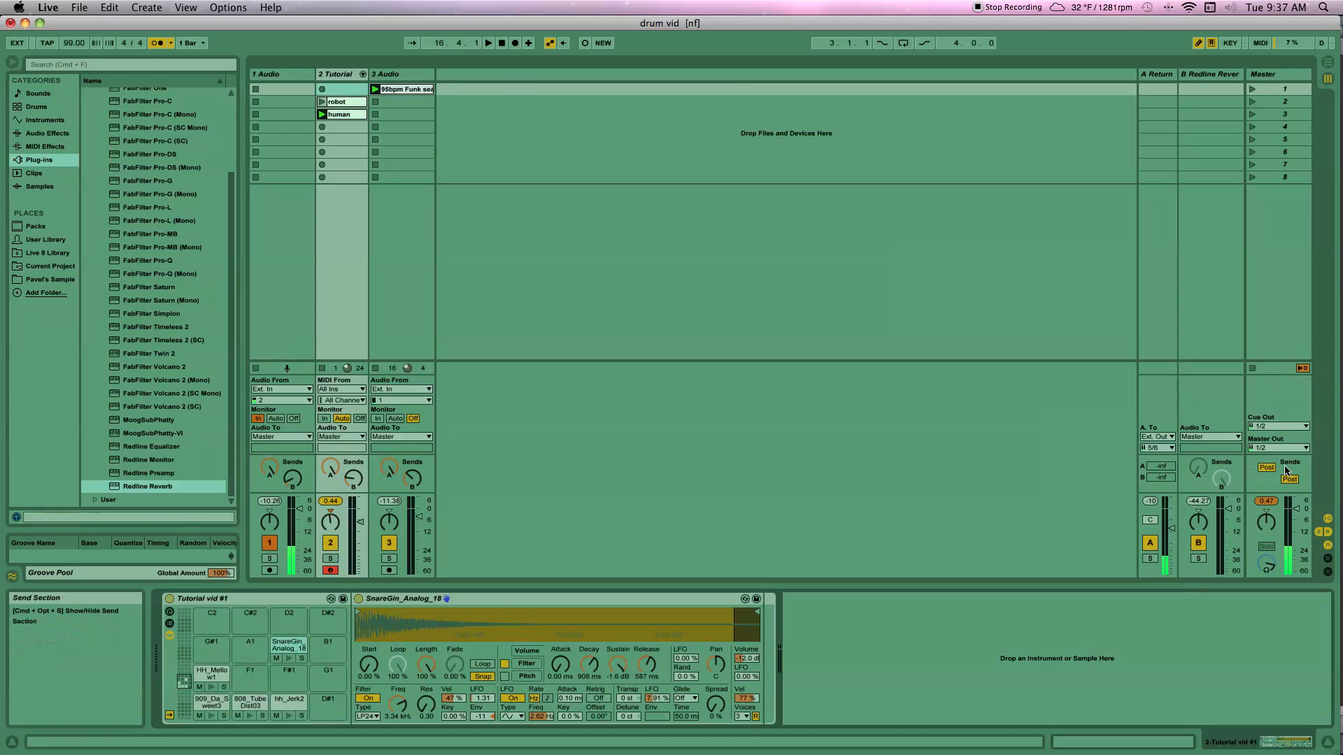
{"action": "left_click", "coordinate": [1277, 428]}
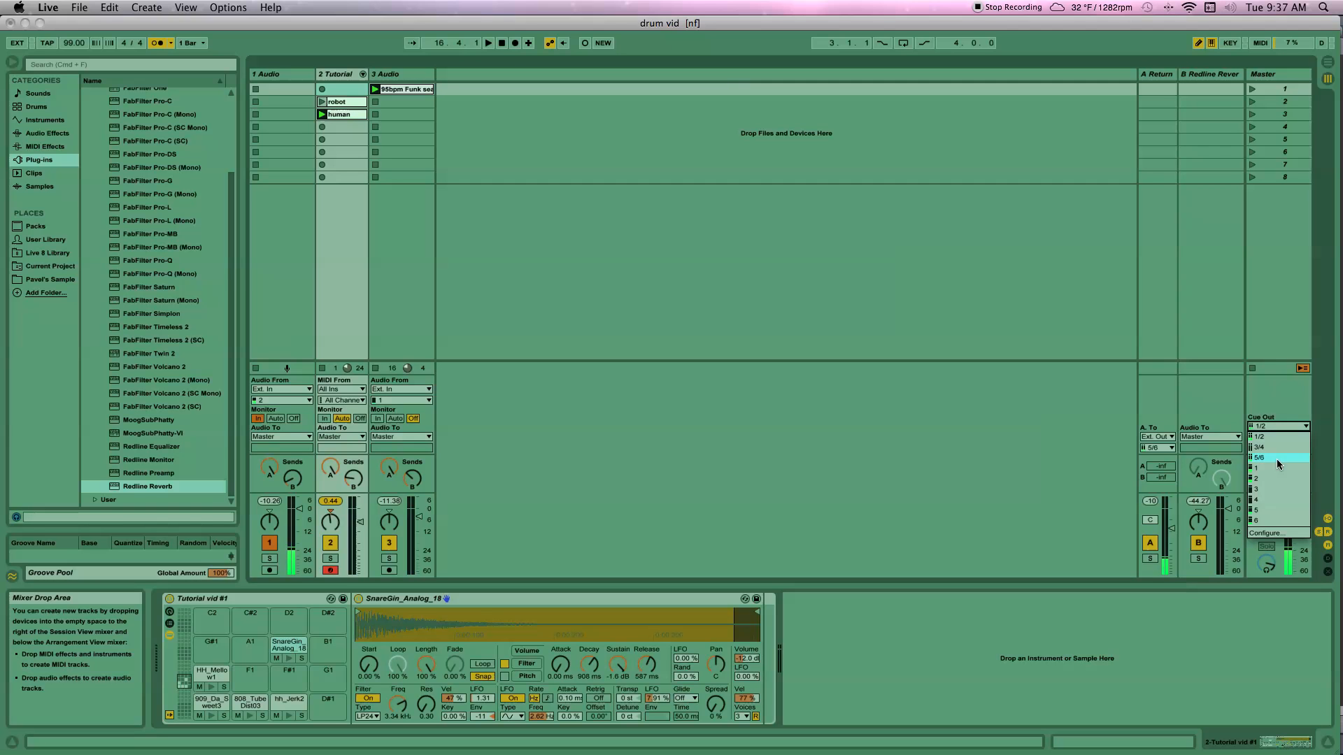
{"action": "left_click", "coordinate": [1278, 458]}
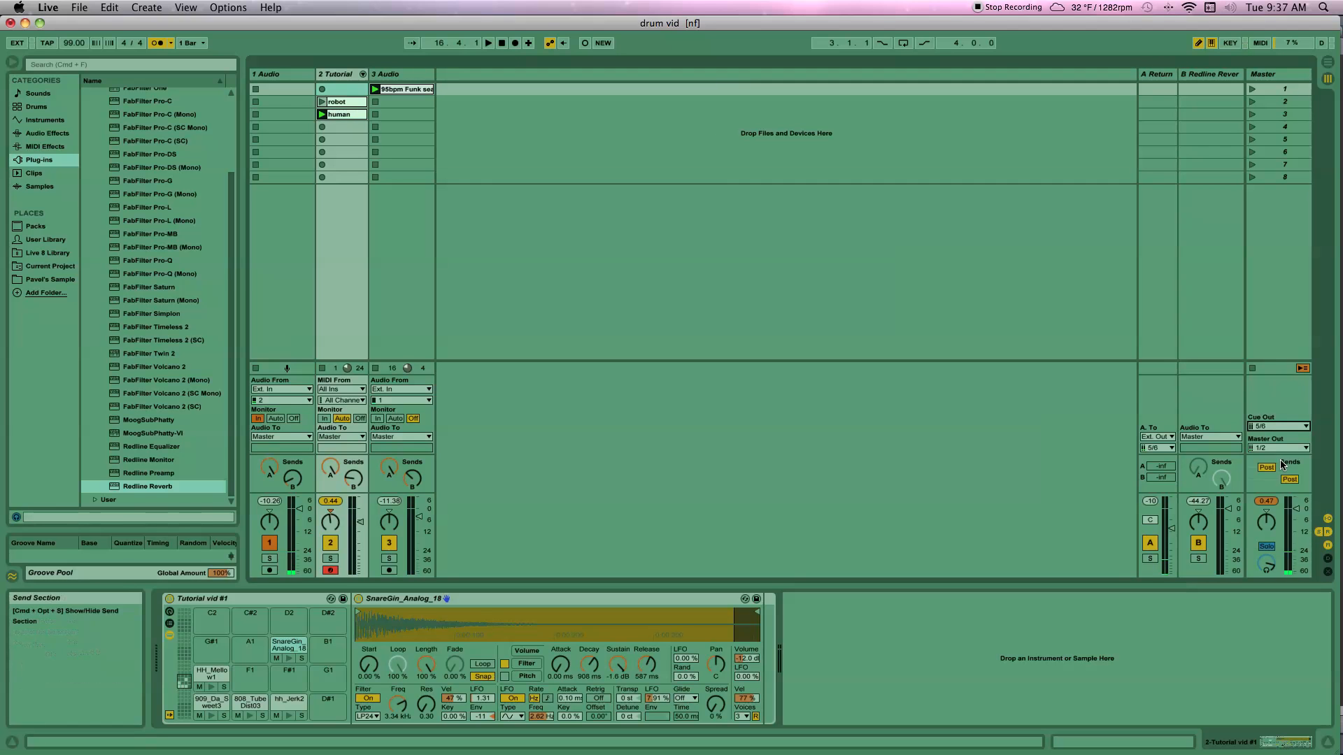
Route the Cue Out to outputs 1/2 and record an eight-bar kick and snare part into the Tutorial track's first clip slot
{"action": "left_click", "coordinate": [323, 90]}
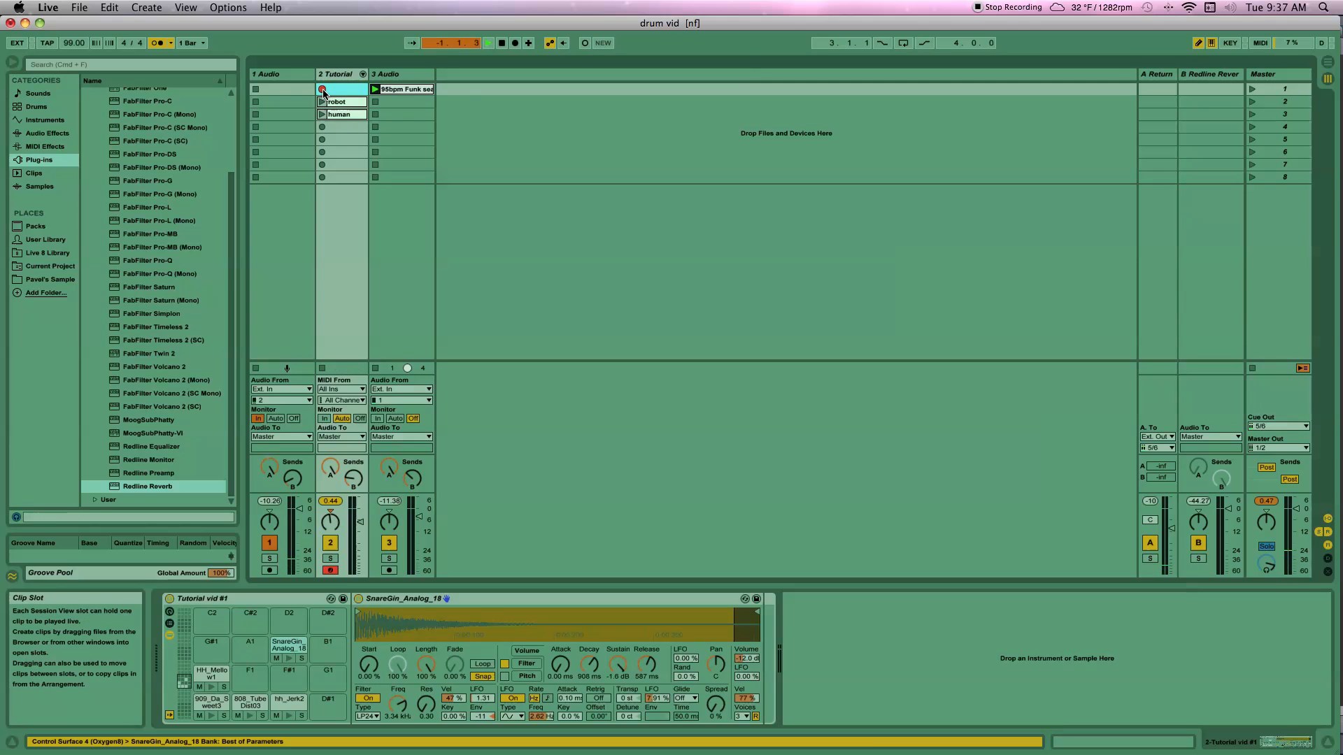
{"action": "key", "text": "space"}
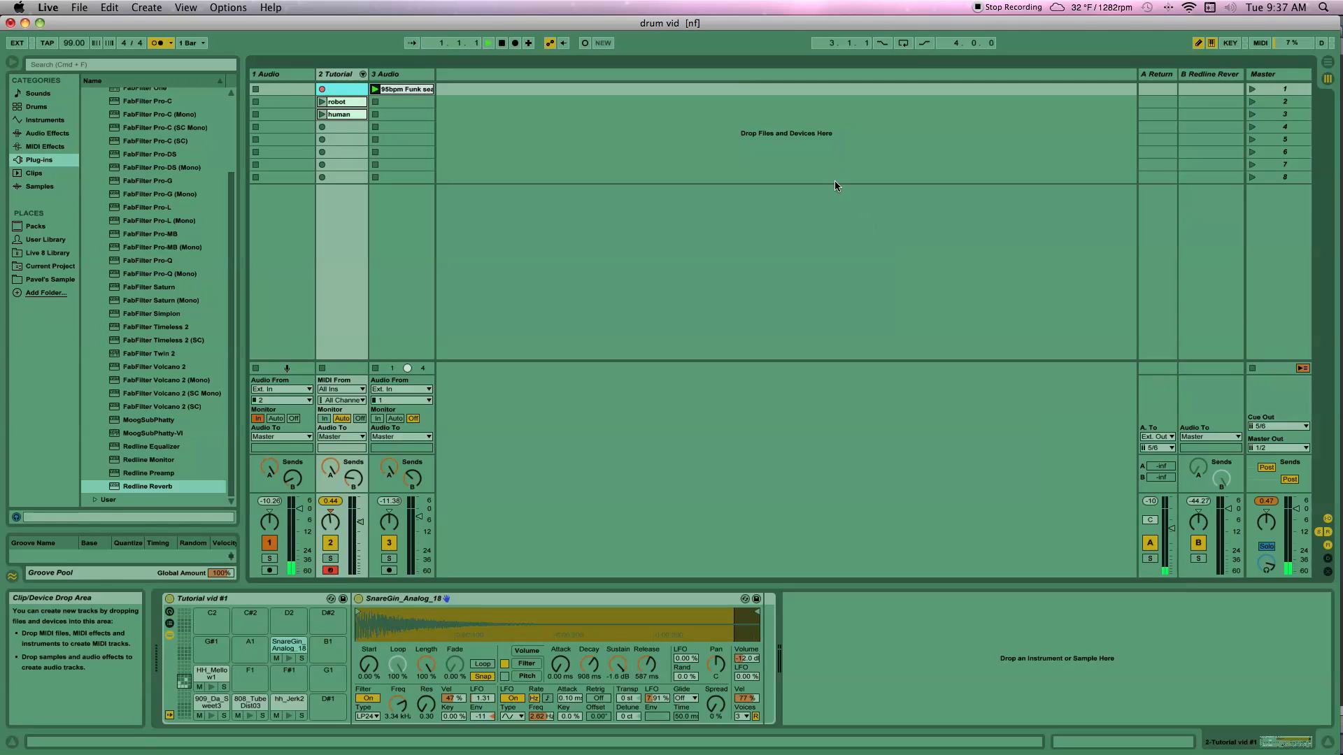
{"action": "left_click", "coordinate": [1278, 426]}
{"action": "left_click", "coordinate": [1285, 442]}
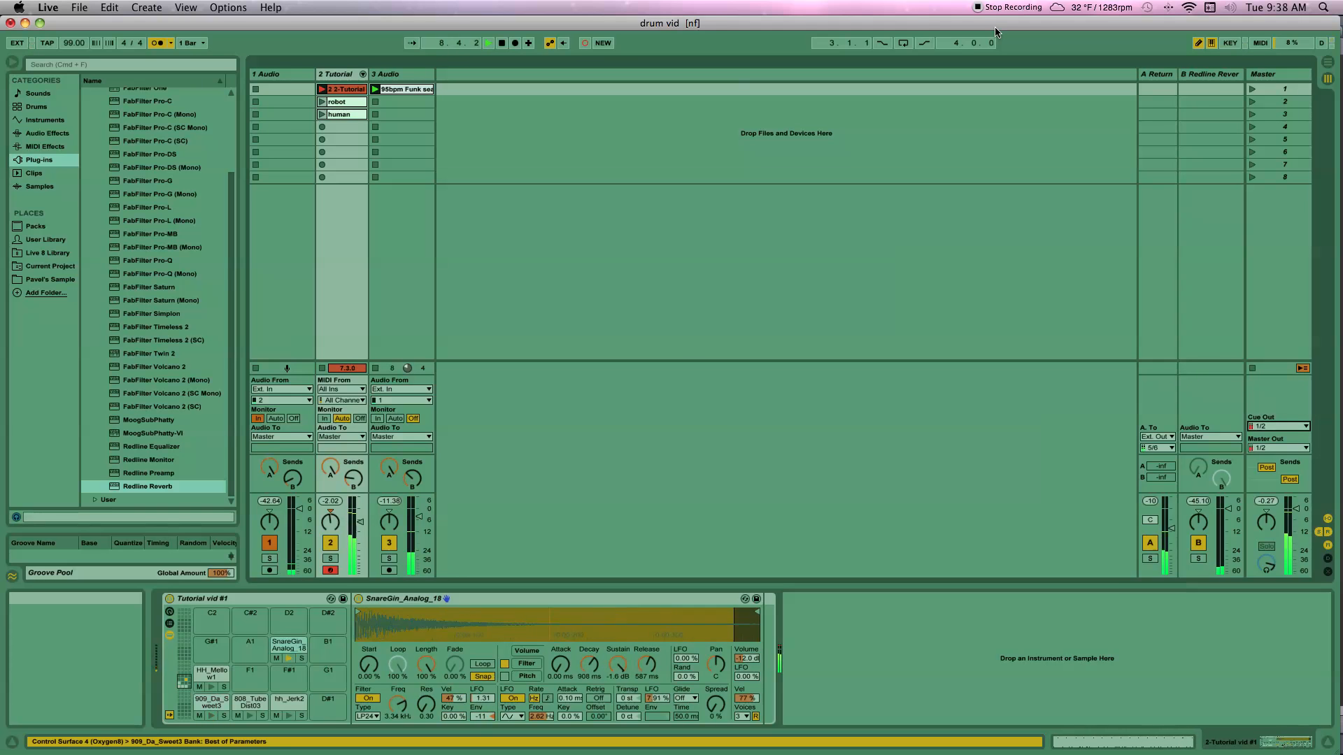
{"action": "key", "text": "space"}
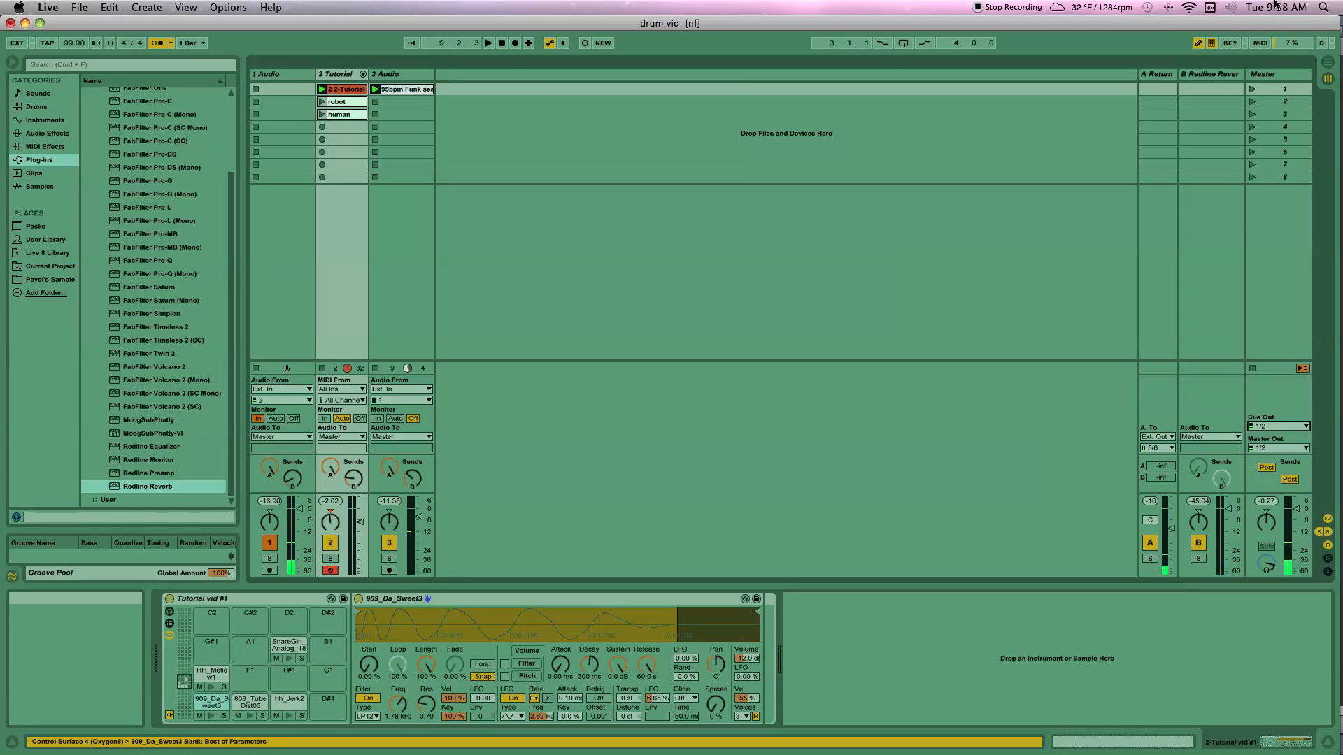
Open the recorded clip, extend its loop to run from 1.1.1 to 9.1.3, and turn off Draw Mode
{"action": "double_click", "coordinate": [343, 89]}
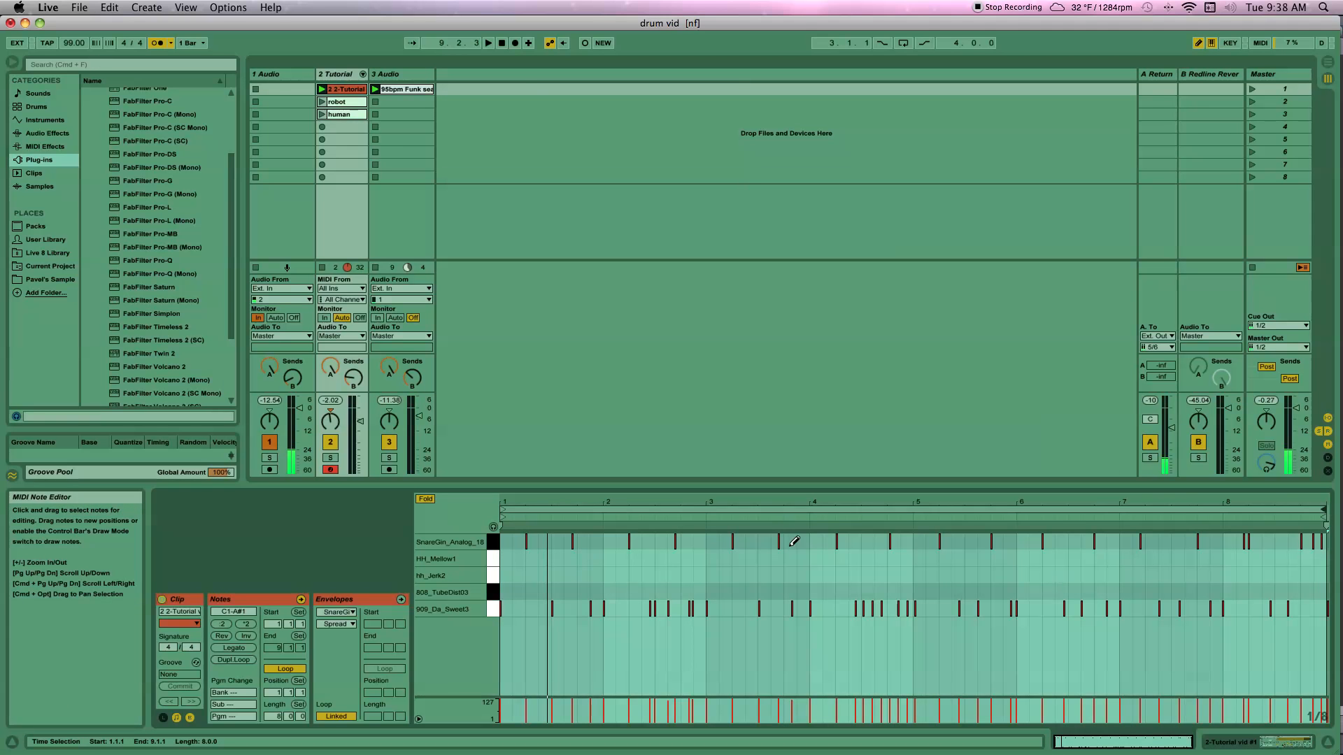
{"action": "left_click_drag", "start_coordinate": [502, 510], "coordinate": [516, 511]}
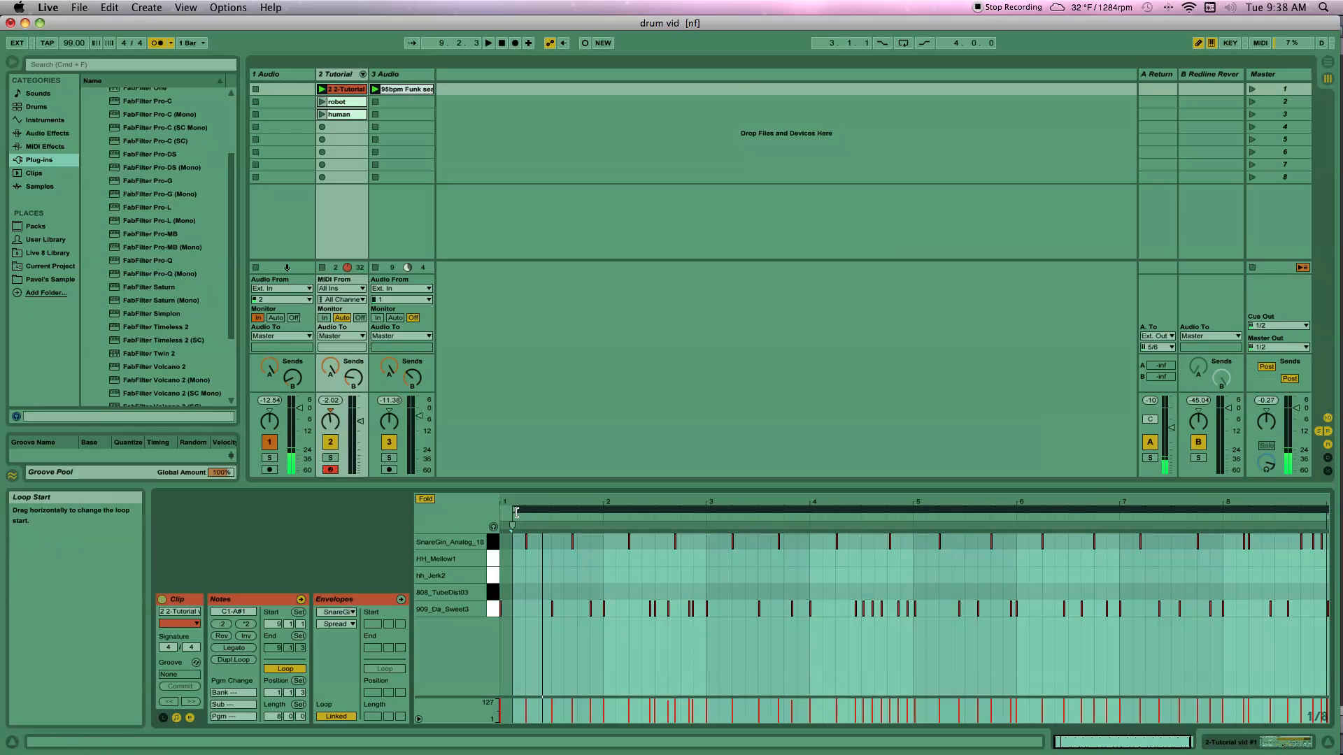
{"action": "key", "text": "super+z"}
{"action": "key", "text": "super+y"}
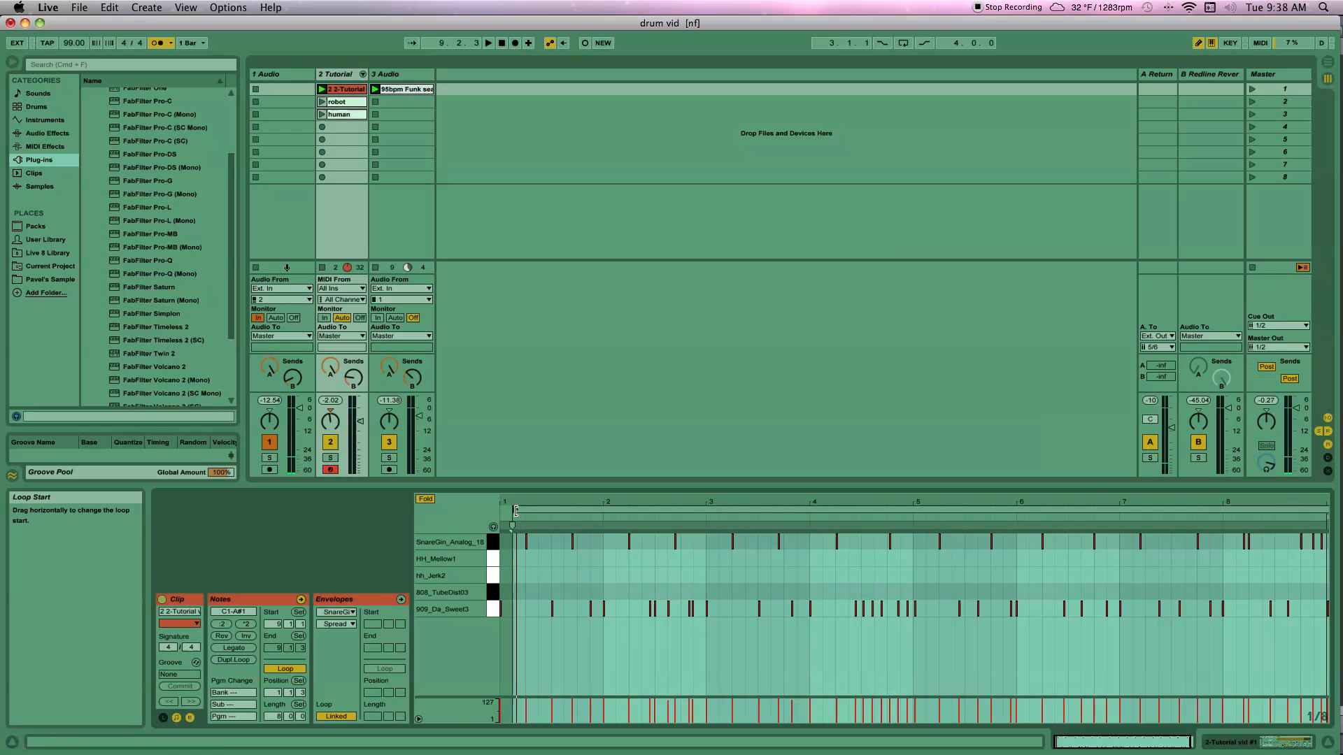
{"action": "left_click_drag", "start_coordinate": [516, 511], "coordinate": [502, 512]}
{"action": "left_click_drag", "start_coordinate": [881, 503], "coordinate": [881, 602]}
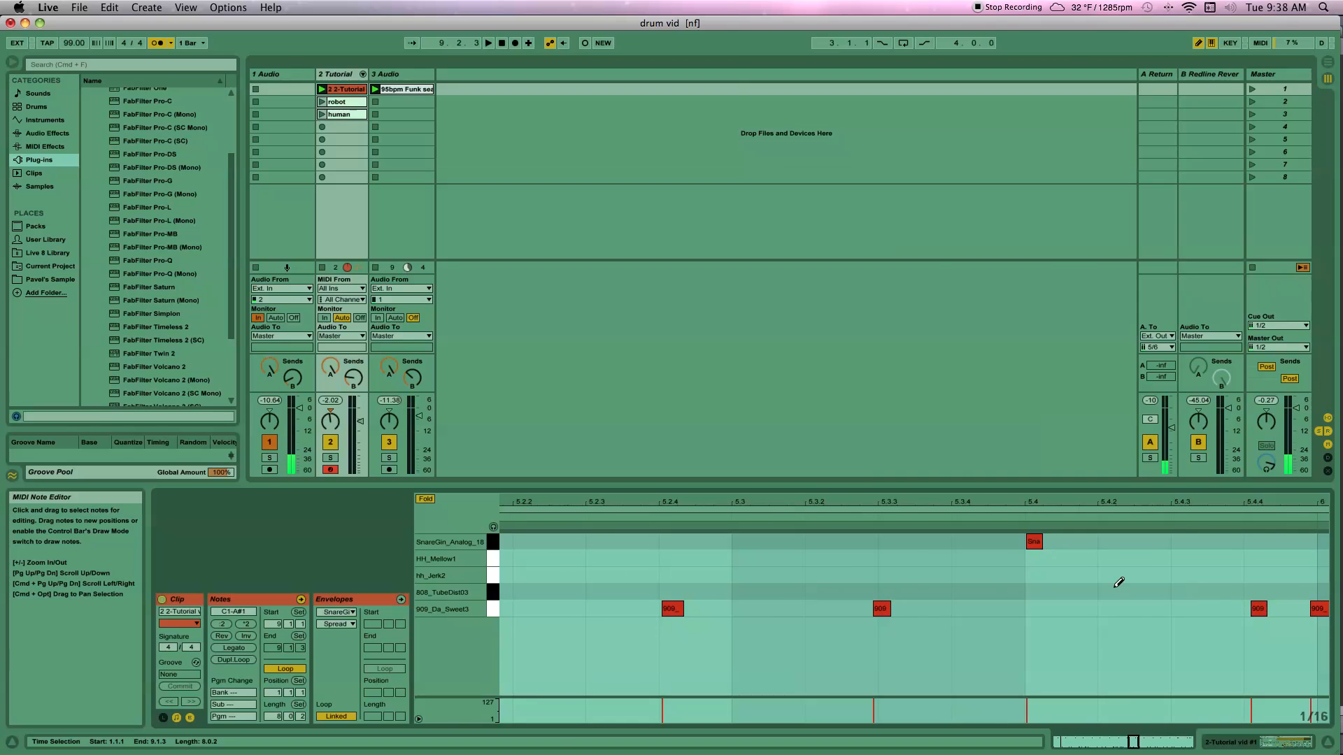
{"action": "left_click_drag", "start_coordinate": [997, 501], "coordinate": [1004, 502]}
{"action": "key", "text": "b"}
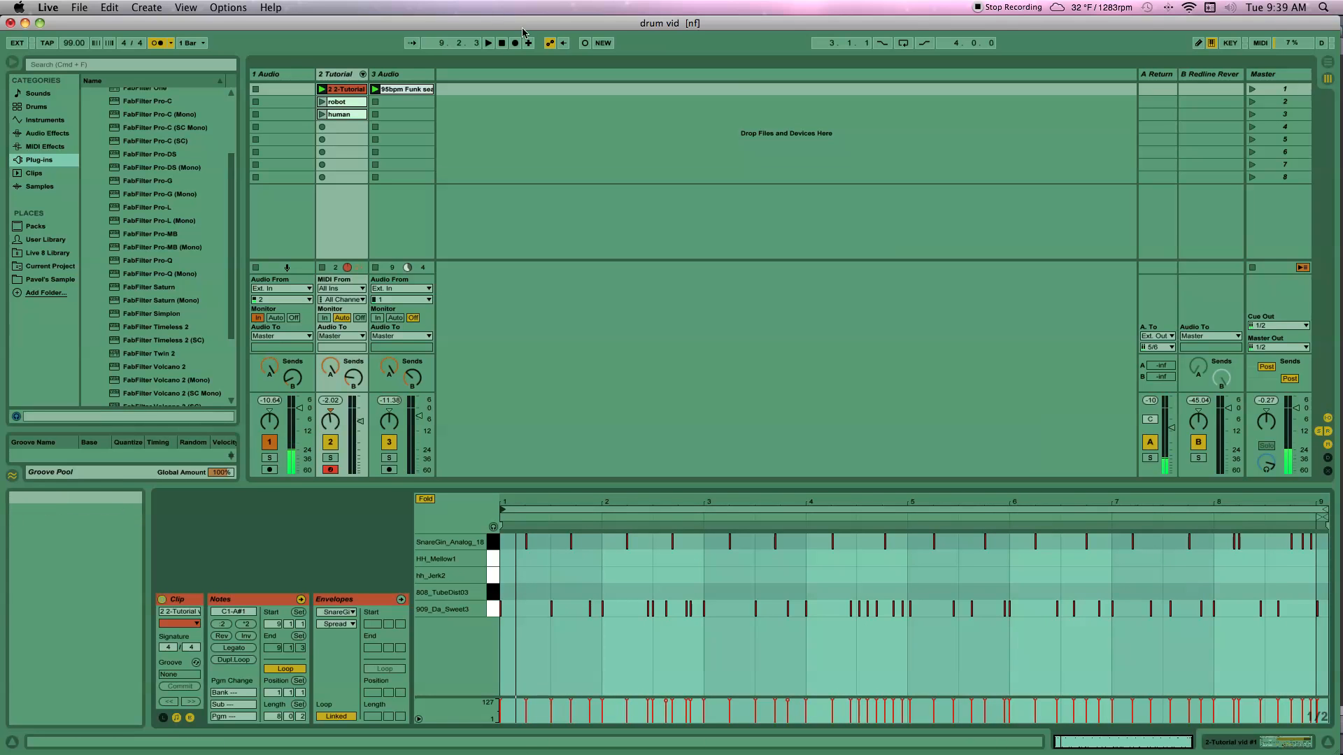
{"action": "left_click", "coordinate": [585, 44]}
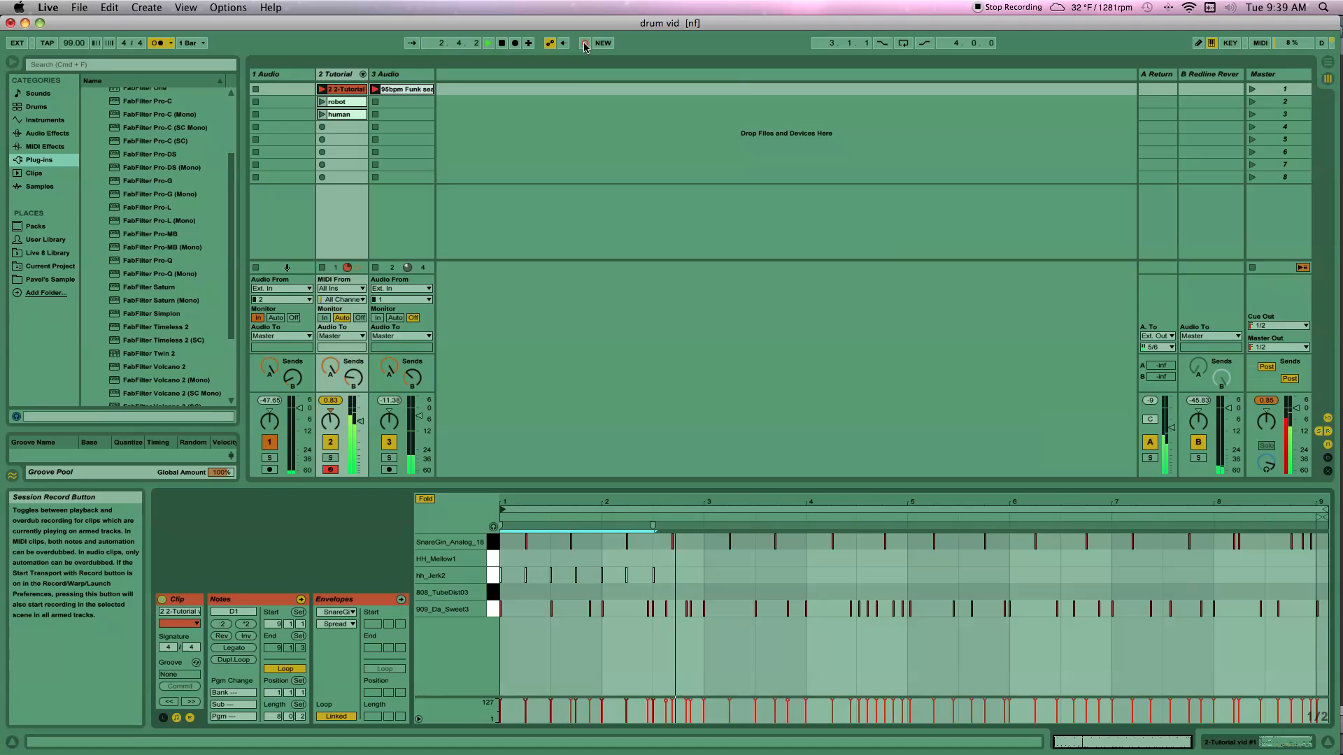
{"action": "left_click", "coordinate": [585, 43]}
{"action": "key", "text": "super+z"}
Play back the opening bars of the kick and snare clip
{"action": "left_click_drag", "start_coordinate": [572, 504], "coordinate": [891, 556]}
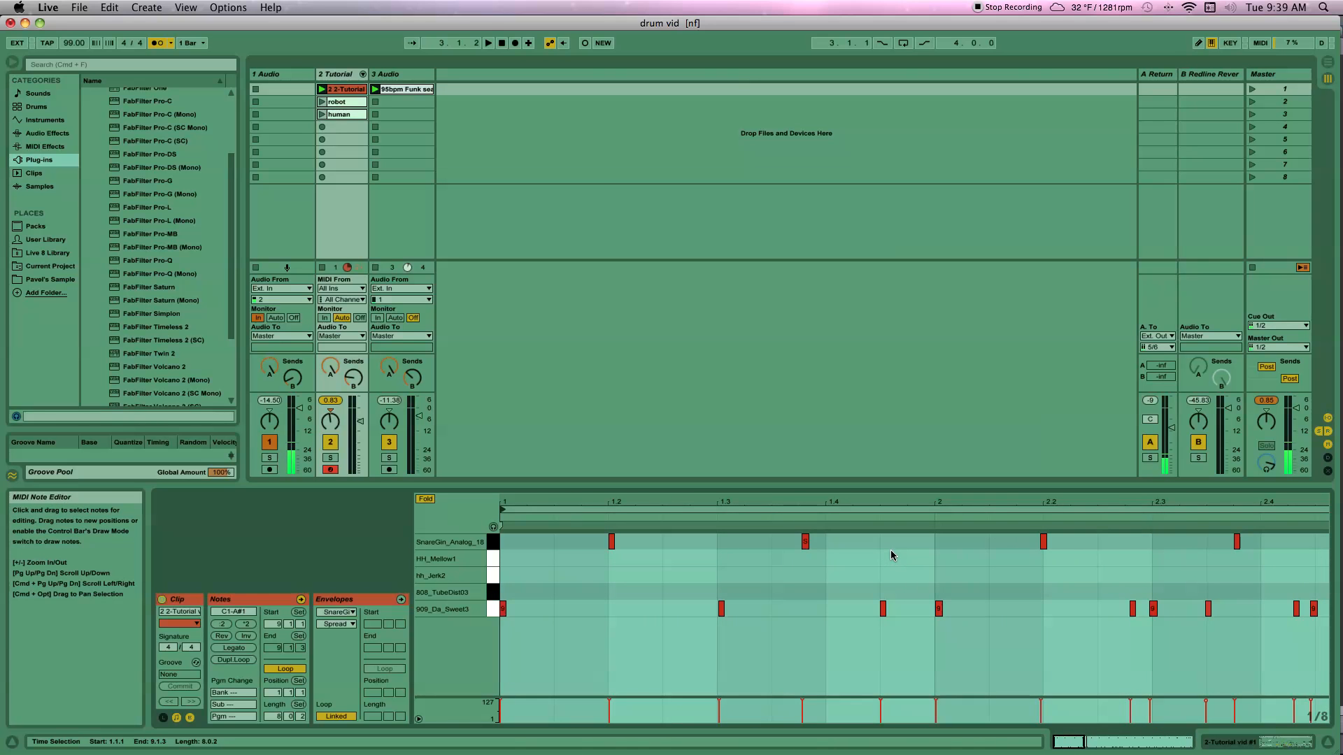
{"action": "key", "text": "space"}
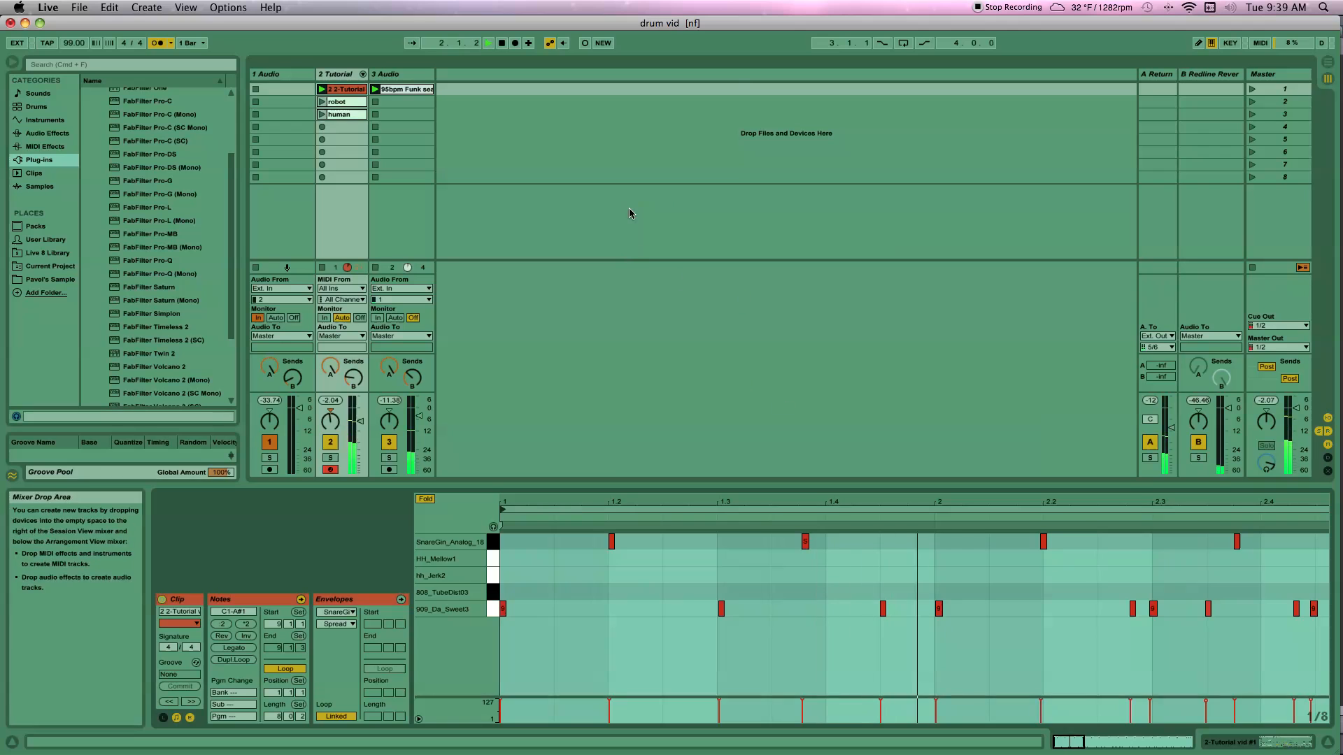
{"action": "key", "text": "space"}
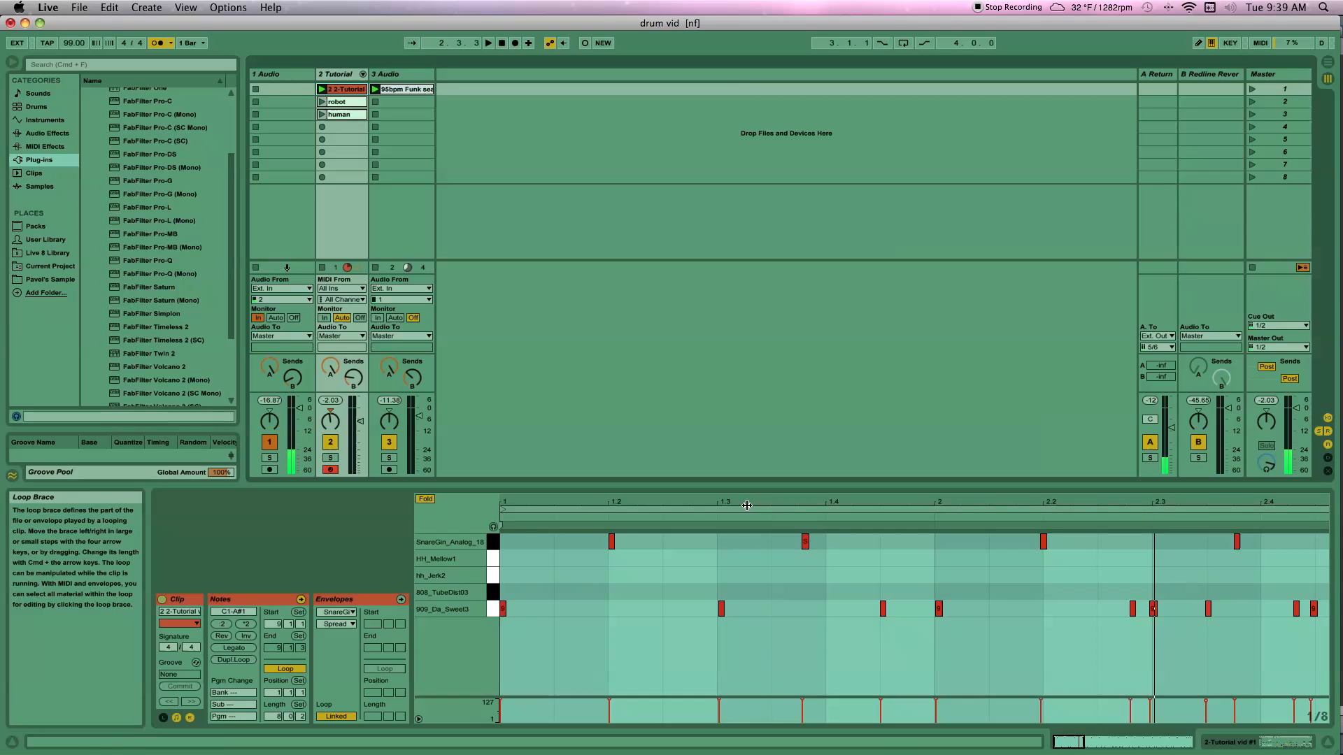
Overdub hh_Jerk2 and HH_Mellow1 hi-hat hits across the whole kick and snare clip
{"action": "left_click_drag", "start_coordinate": [747, 504], "coordinate": [749, 502]}
{"action": "left_click_drag", "start_coordinate": [502, 510], "coordinate": [811, 541]}
{"action": "key", "text": "super+z"}
{"action": "left_click_drag", "start_coordinate": [599, 498], "coordinate": [602, 504]}
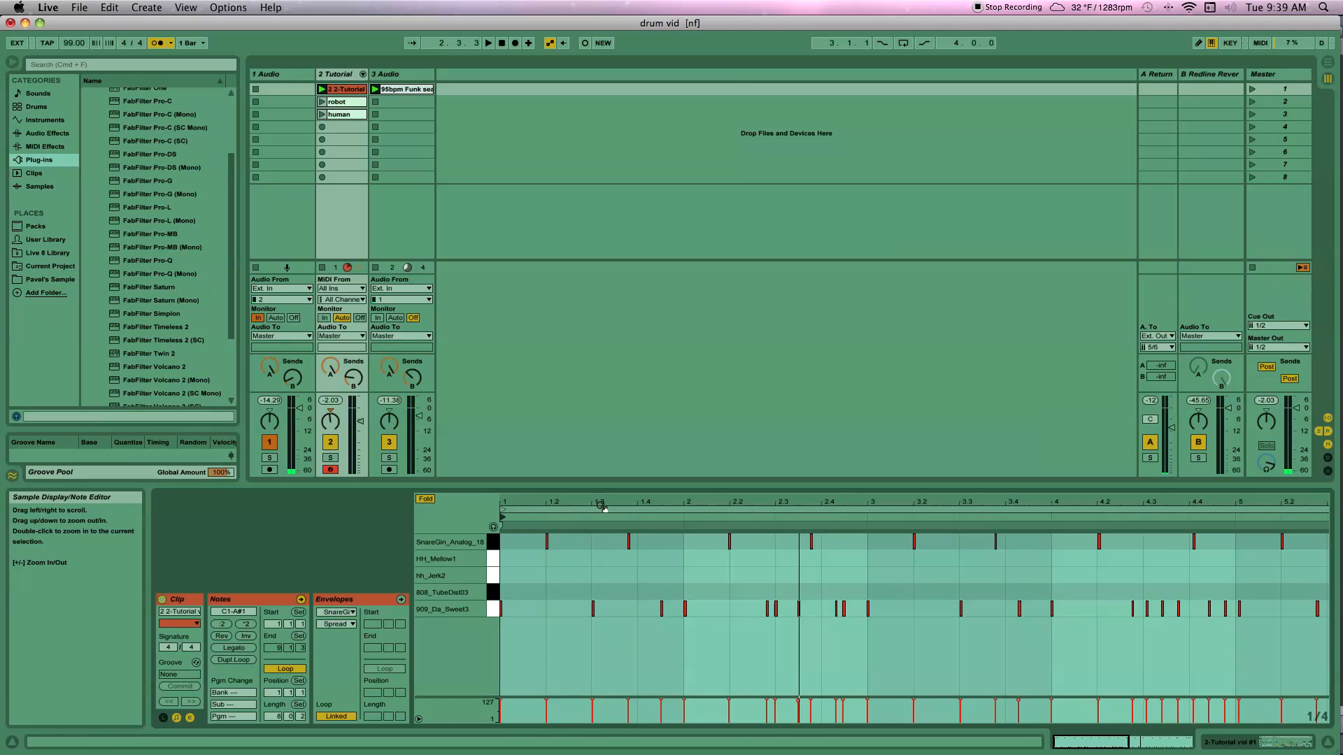
{"action": "left_click", "coordinate": [585, 44]}
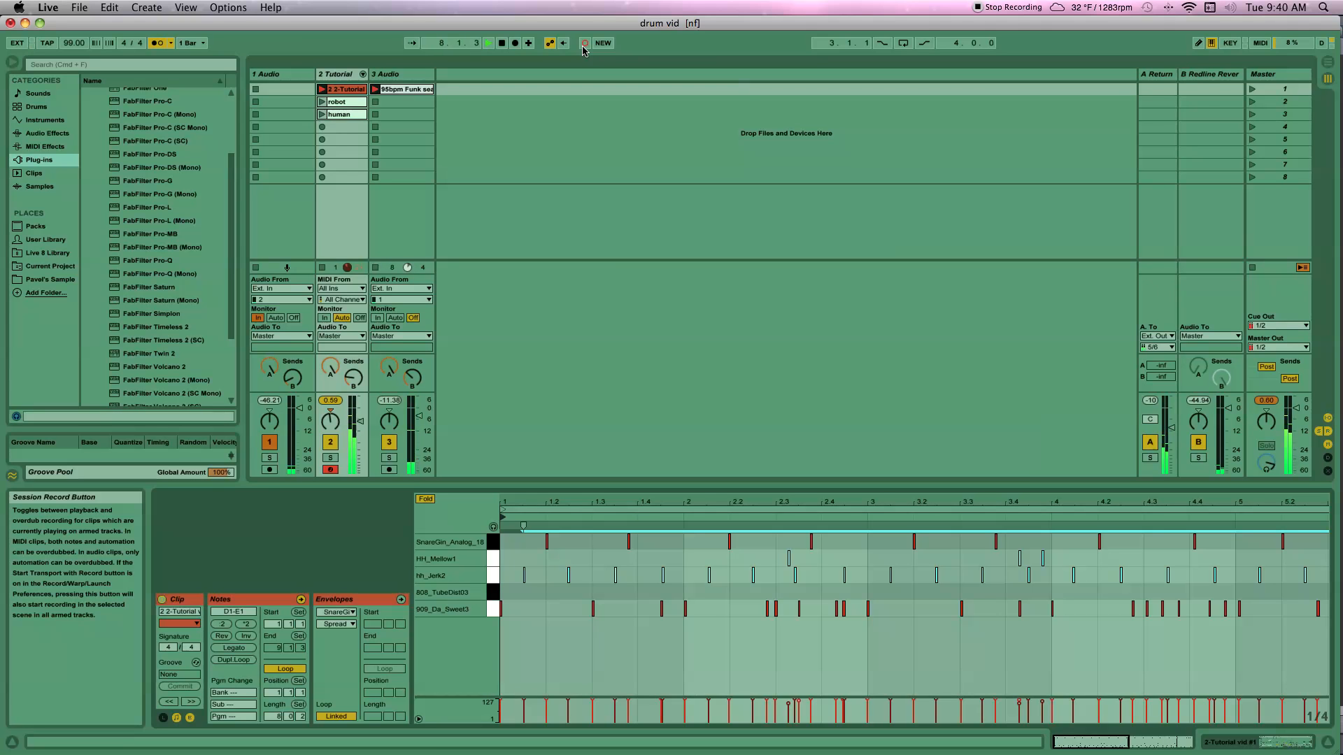
{"action": "left_click", "coordinate": [584, 45]}
Examine how the kick, hi-hat and snare notes in bar 1 sit against the grid
{"action": "left_click_drag", "start_coordinate": [601, 510], "coordinate": [799, 607]}
{"action": "key", "text": "b"}
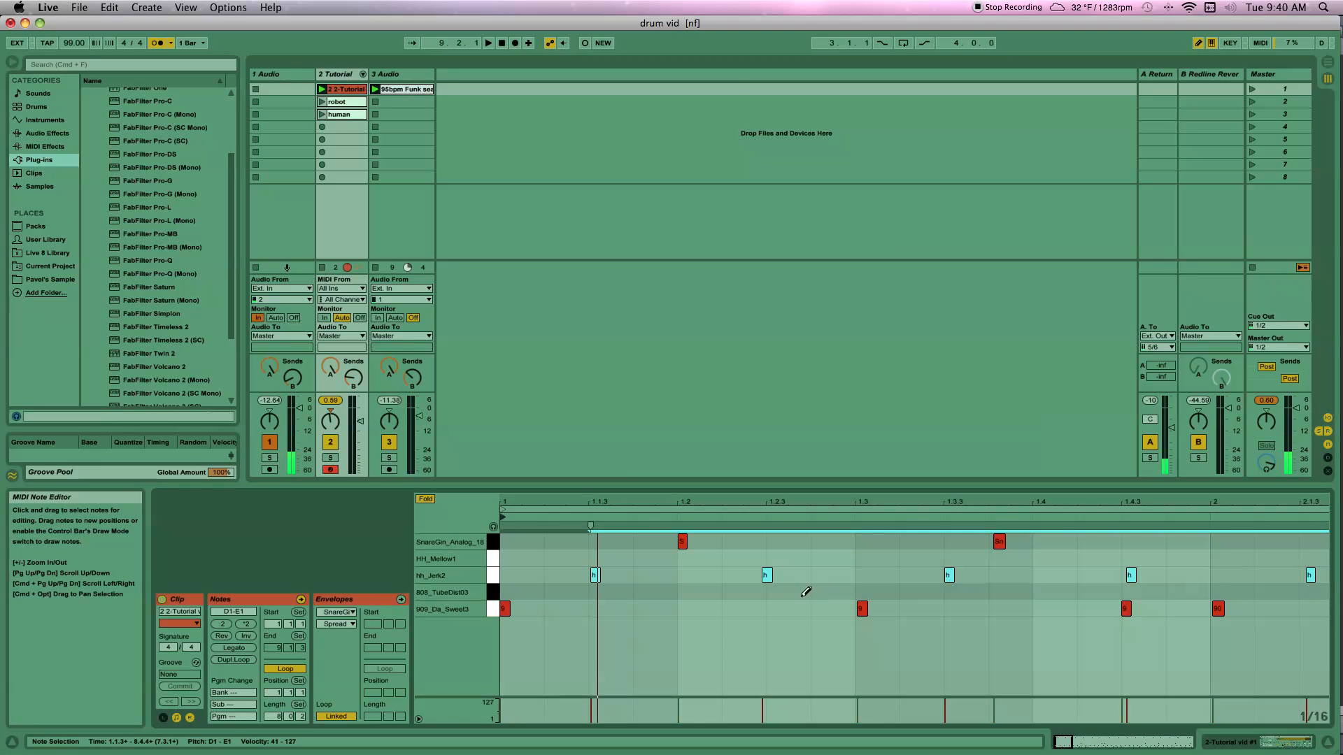
{"action": "left_click", "coordinate": [543, 600]}
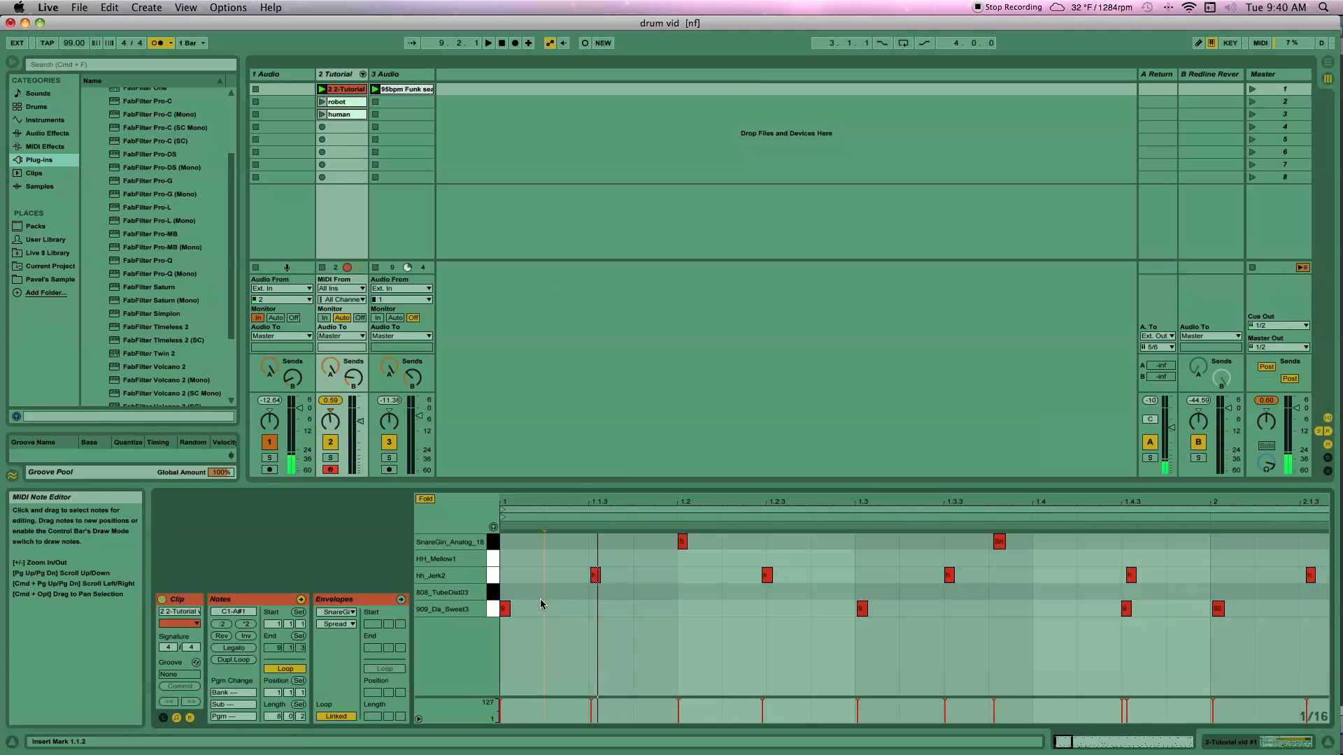
{"action": "left_click", "coordinate": [505, 609]}
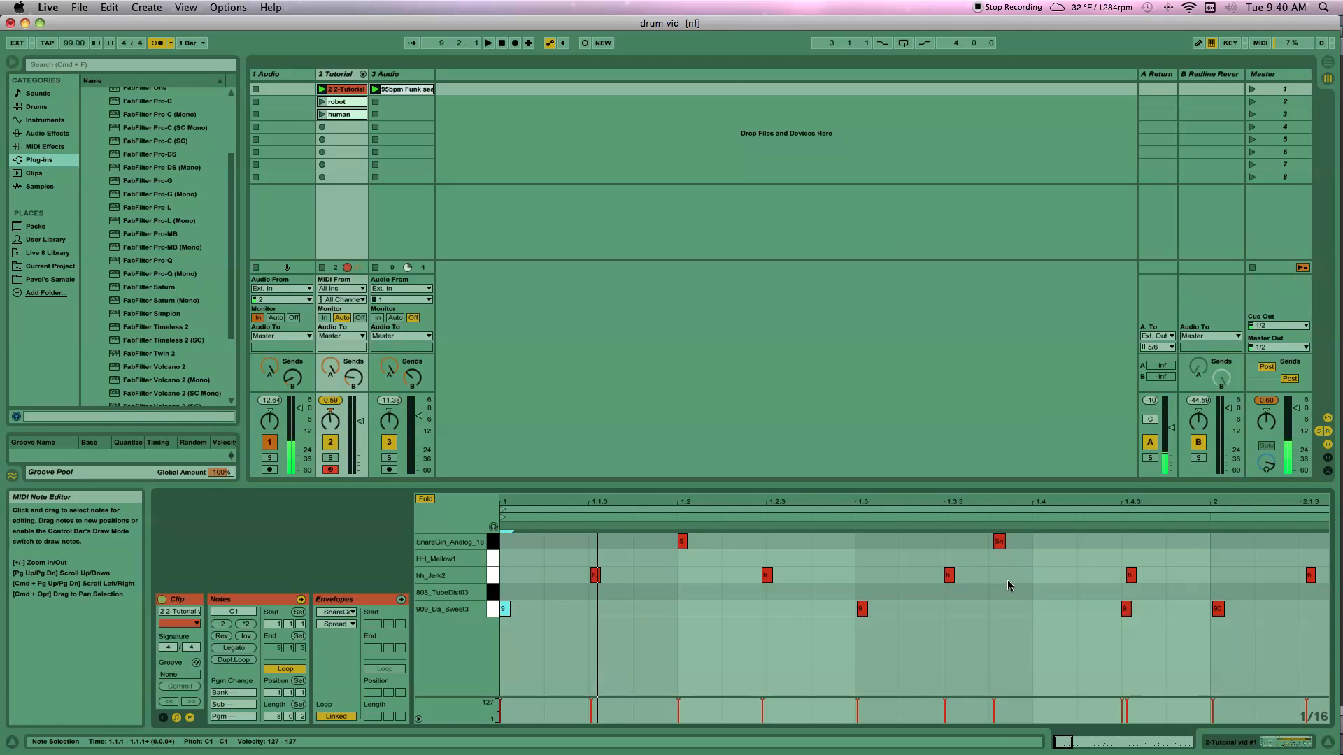
{"action": "scroll", "coordinate": [1008, 586], "scroll_direction": "right", "scroll_amount": 3}
{"action": "left_click_drag", "start_coordinate": [824, 504], "coordinate": [805, 580]}
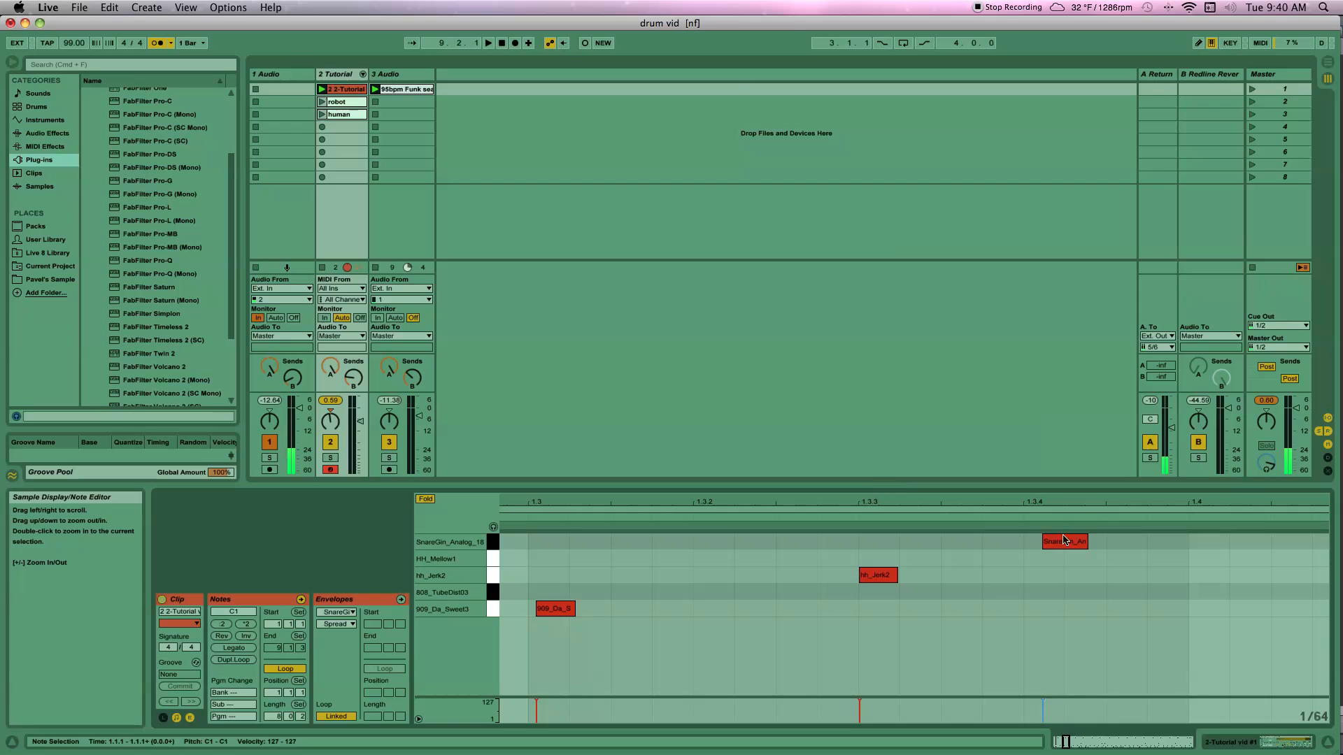
{"action": "left_click", "coordinate": [1066, 542]}
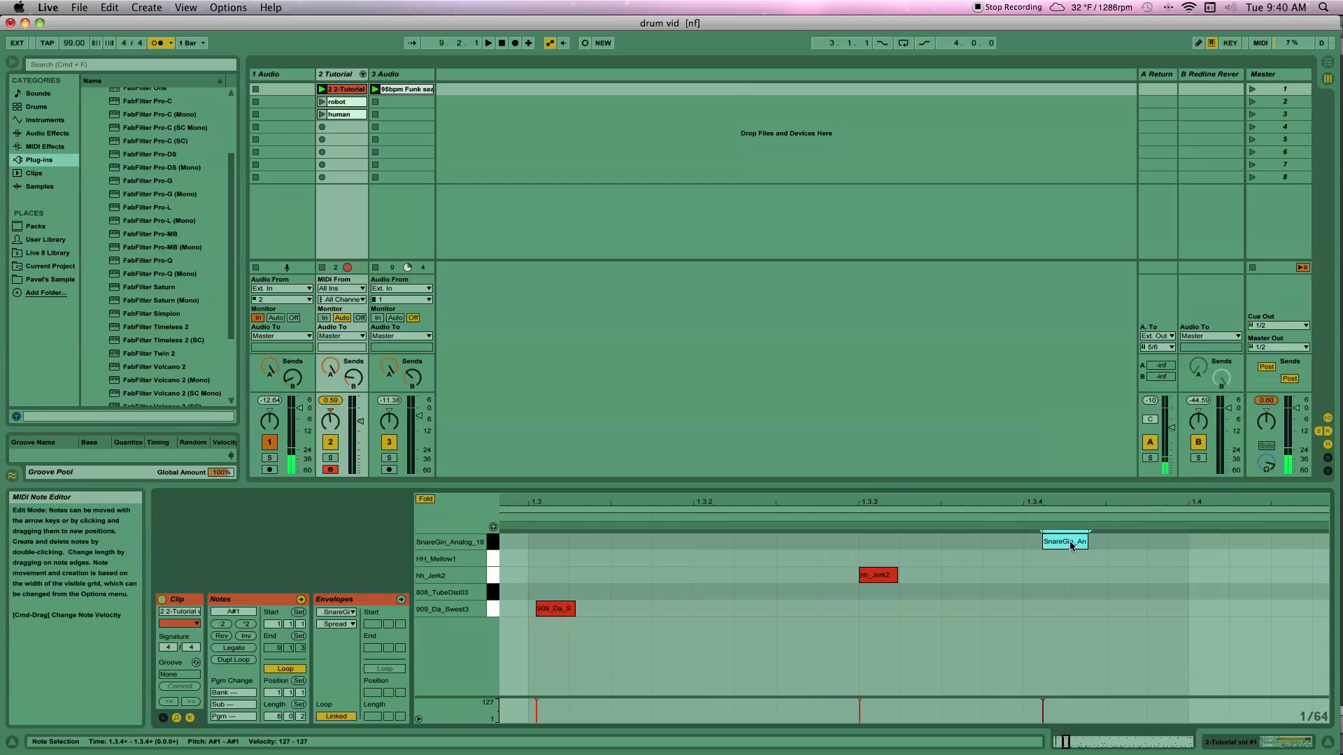
{"action": "left_click", "coordinate": [1024, 542]}
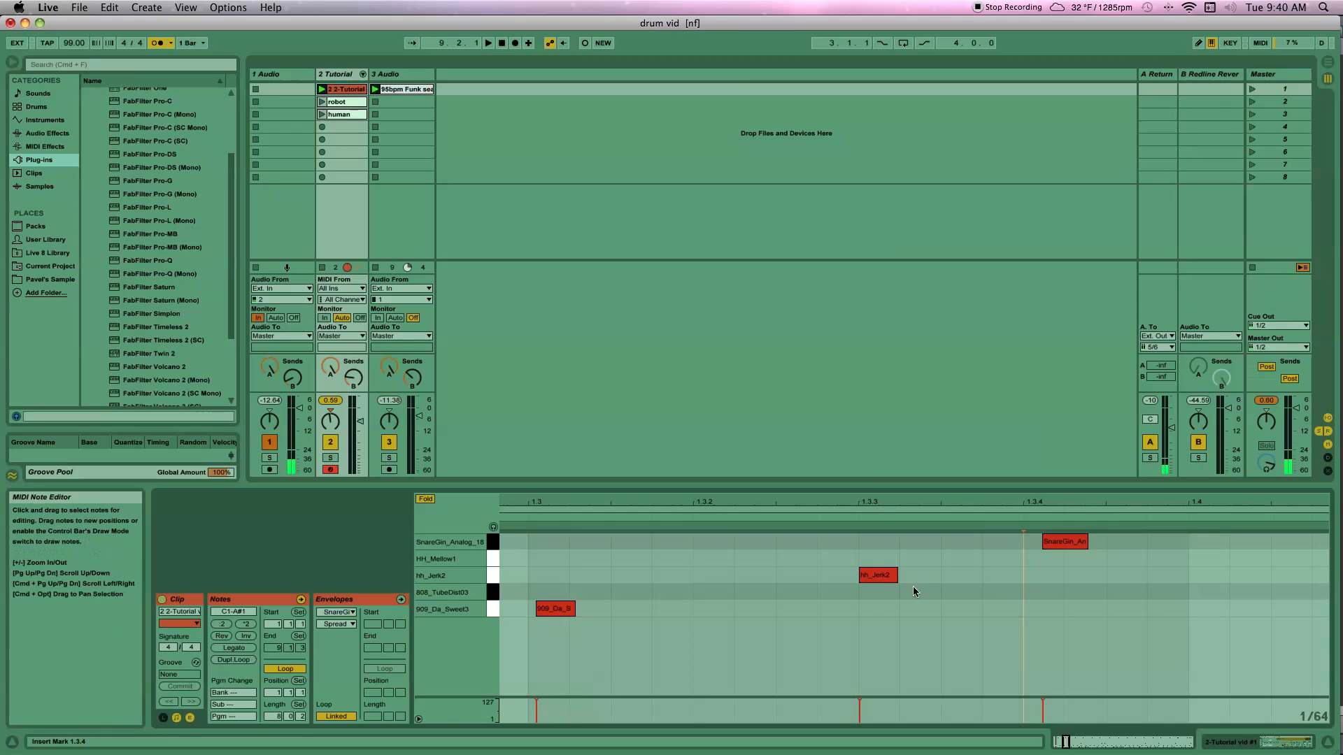
With the grid off, nudge the hh_Jerk2 note near 1.3.3 slightly later and align the one near 1.4.3 with the kick
{"action": "left_click_drag", "start_coordinate": [878, 581], "coordinate": [888, 583]}
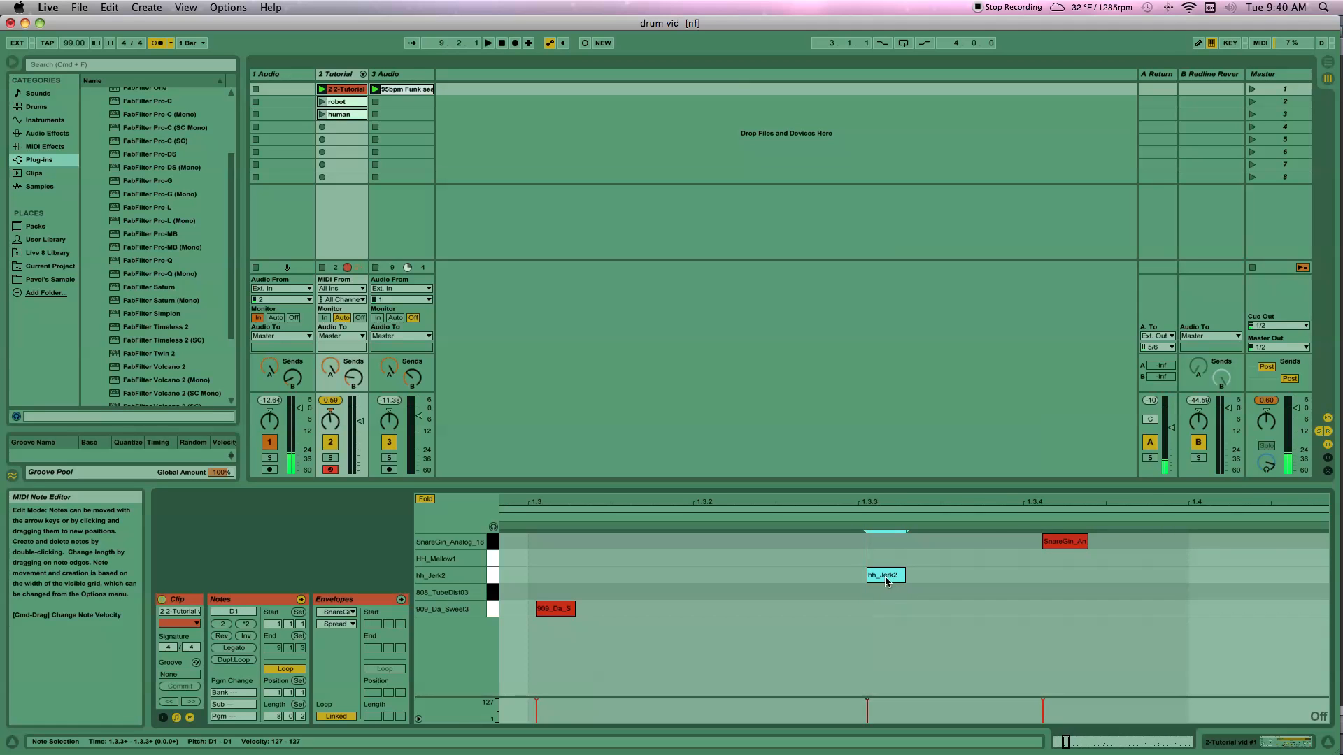
{"action": "scroll", "coordinate": [885, 577], "scroll_direction": "right", "scroll_amount": 8}
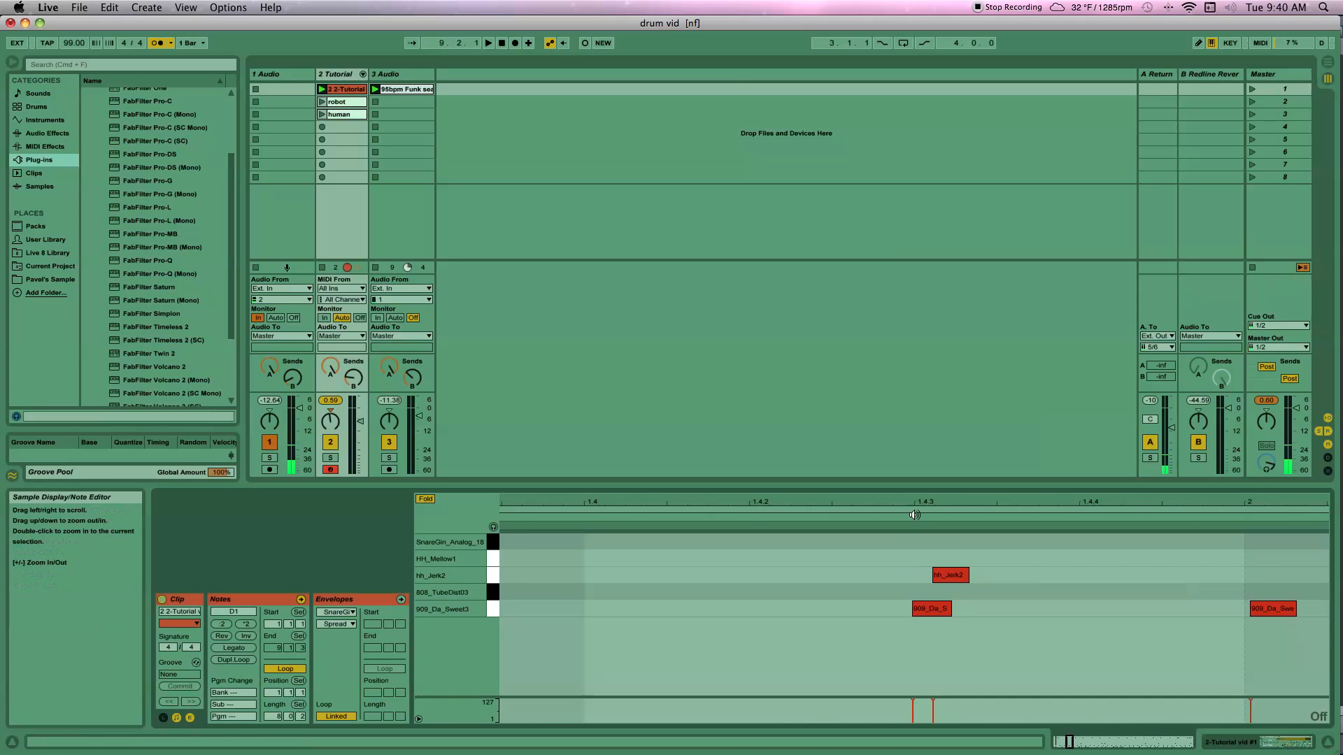
{"action": "left_click_drag", "start_coordinate": [950, 579], "coordinate": [928, 579]}
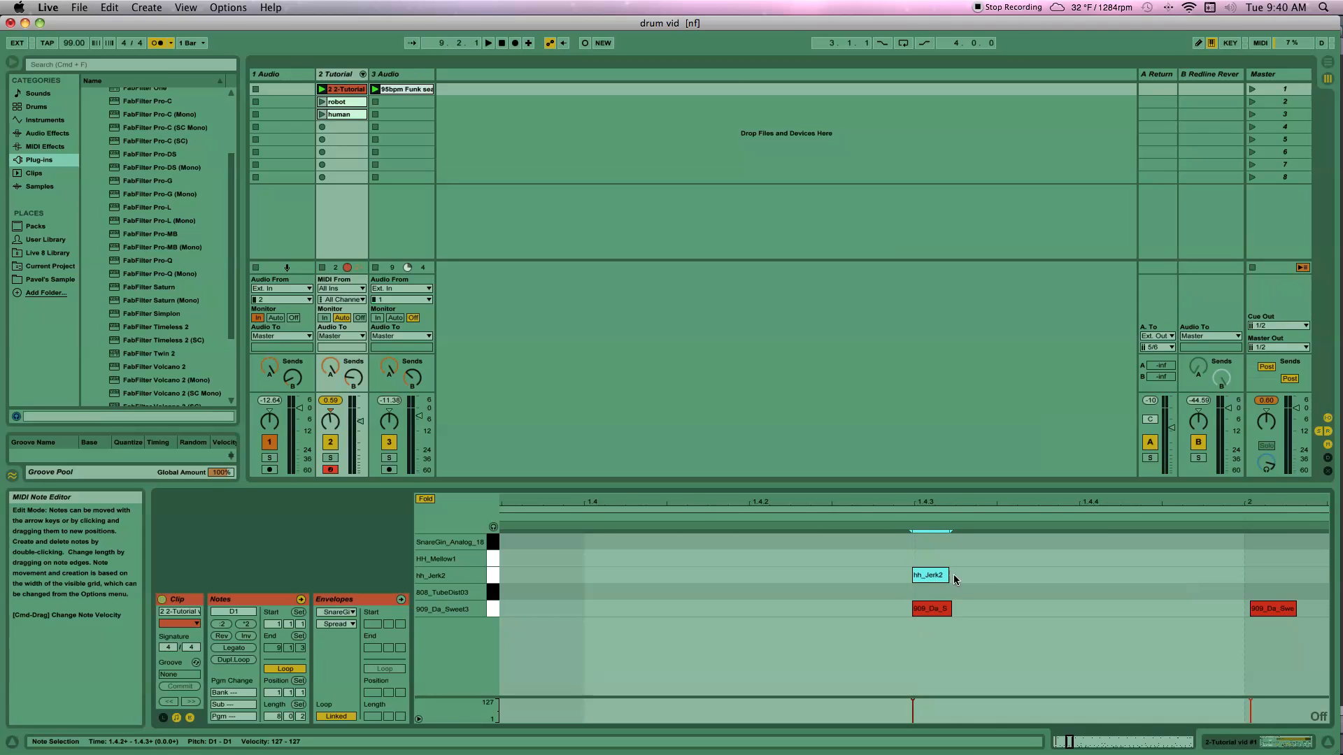
{"action": "left_click", "coordinate": [996, 582]}
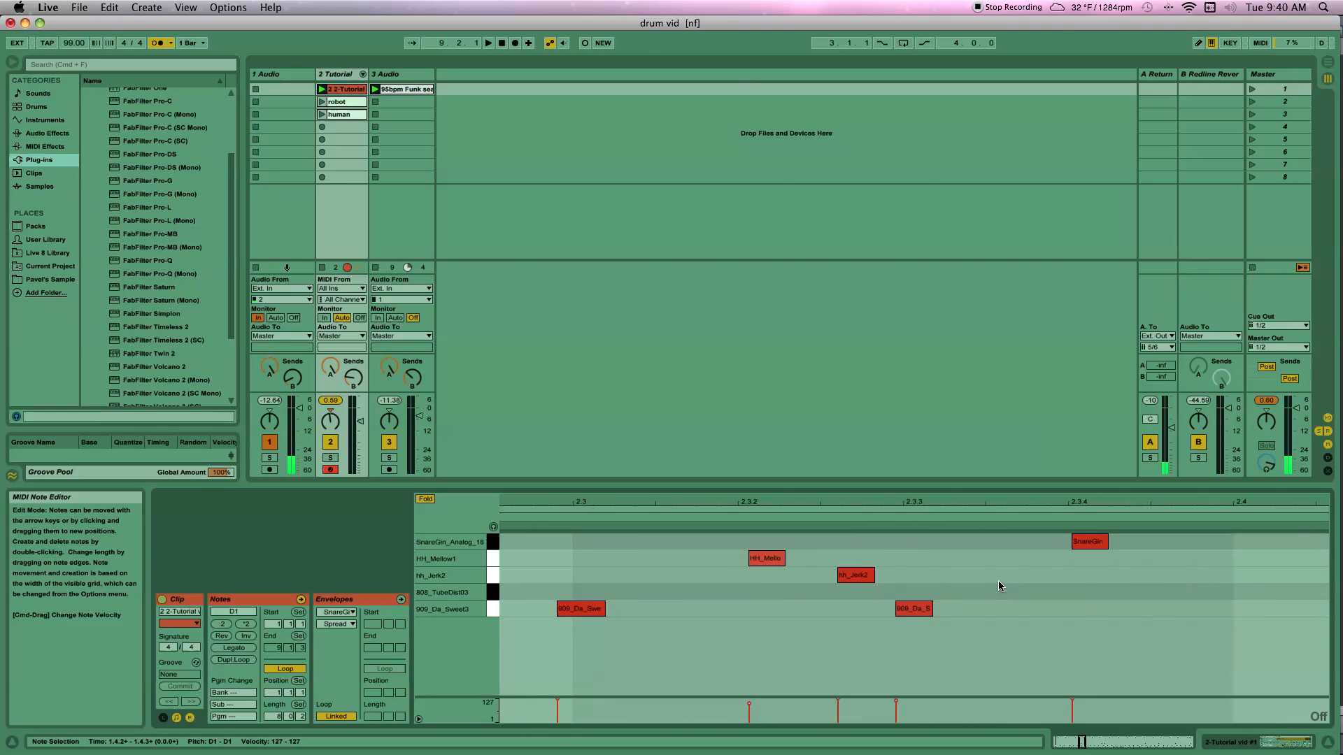
Adjust the off-time hi-hats through bar 5, moving the hh_Jerk2 notes near 4.4.3 and 5.3.3 earlier onto the kicks
{"action": "left_click_drag", "start_coordinate": [914, 577], "coordinate": [905, 583]}
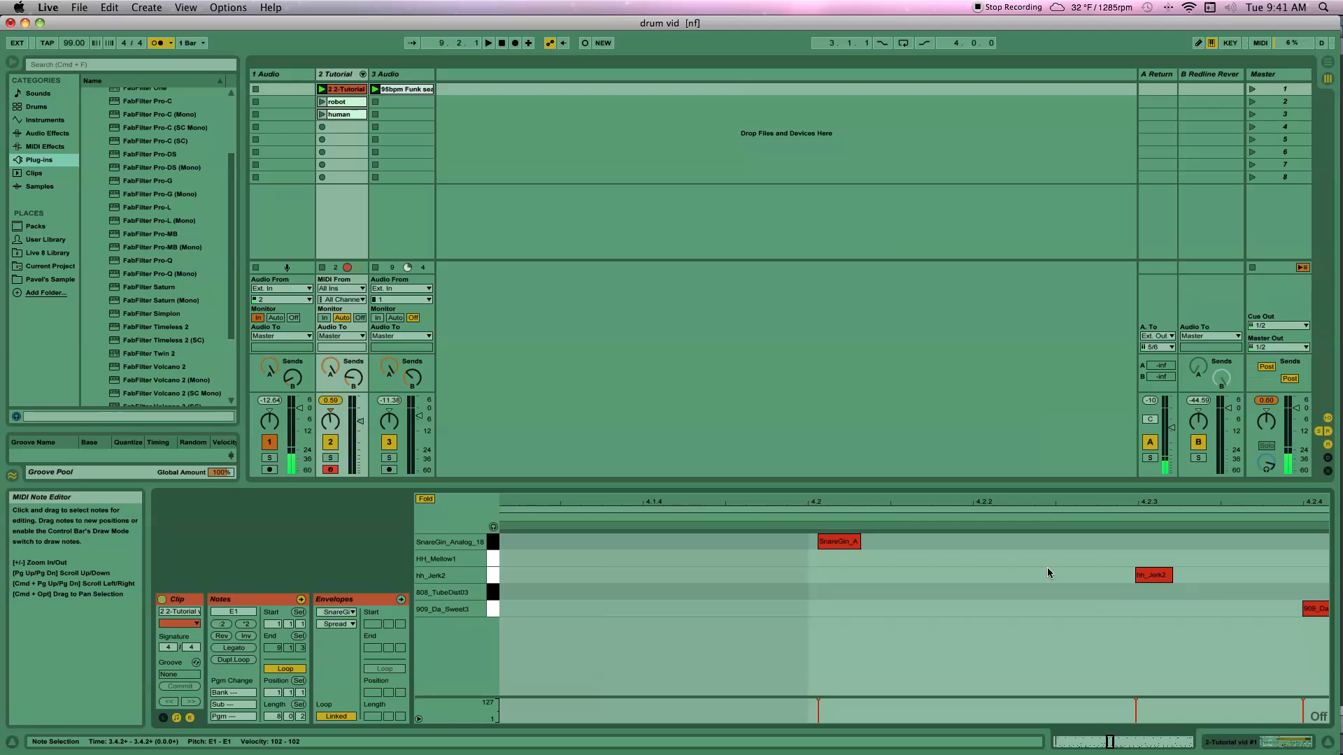
{"action": "left_click", "coordinate": [850, 543]}
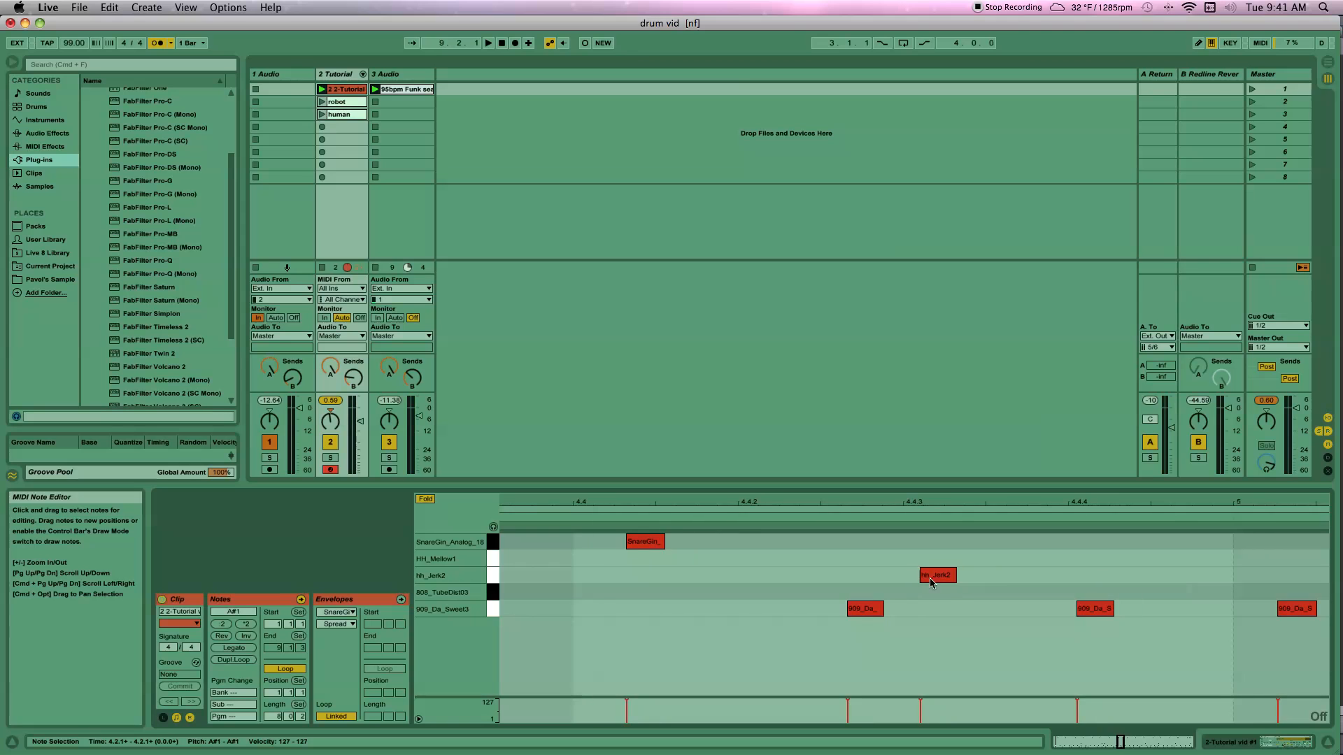
{"action": "left_click_drag", "start_coordinate": [937, 577], "coordinate": [869, 588]}
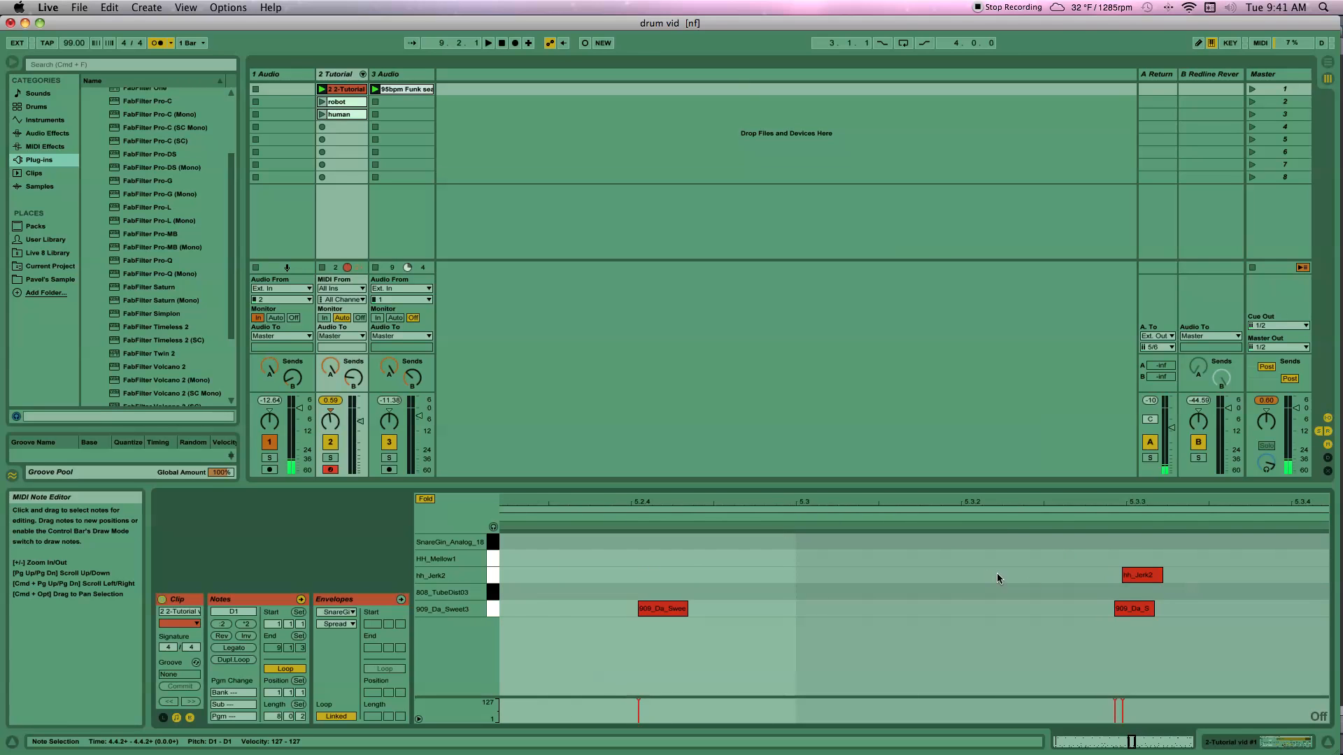
{"action": "left_click_drag", "start_coordinate": [1132, 576], "coordinate": [1130, 577]}
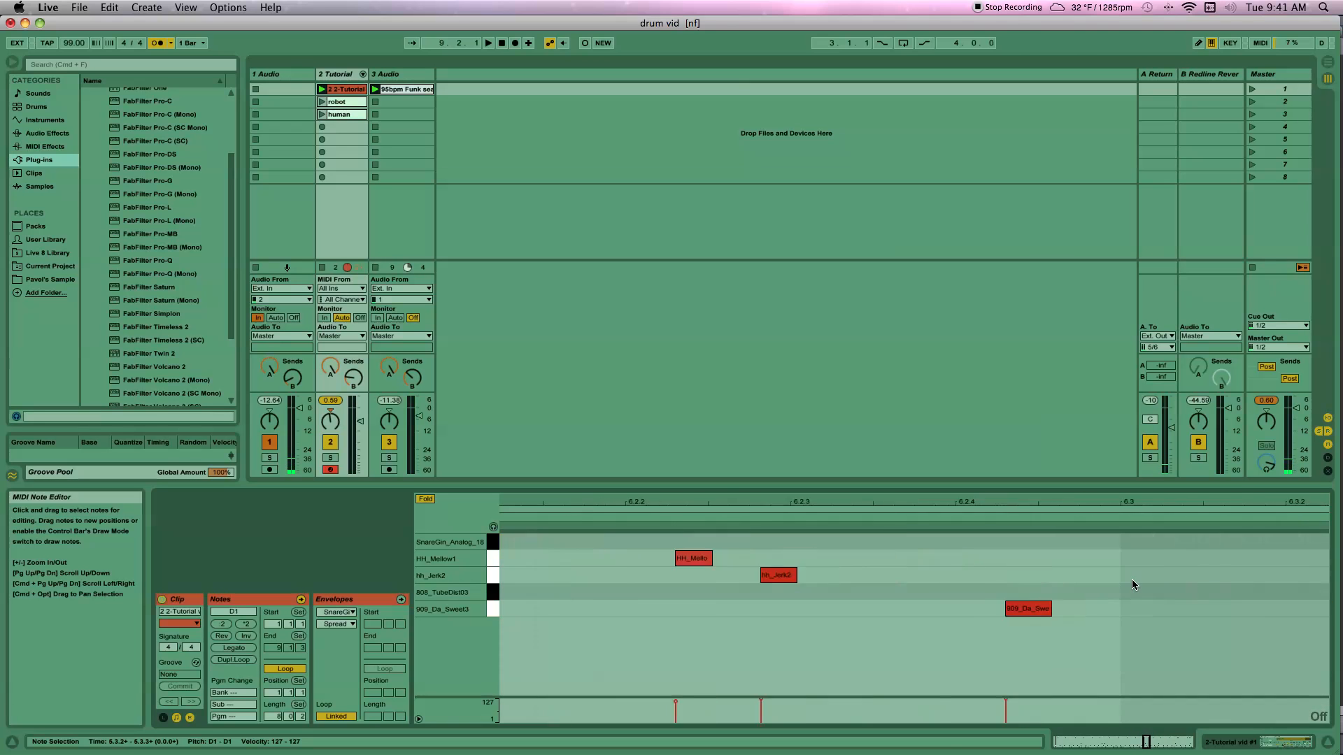
Align the hh_Jerk2 notes near 6.3.3 and 6.4.3 in bar 6 with the 909_Da_Sweet3 kicks
{"action": "left_click_drag", "start_coordinate": [833, 581], "coordinate": [832, 581]}
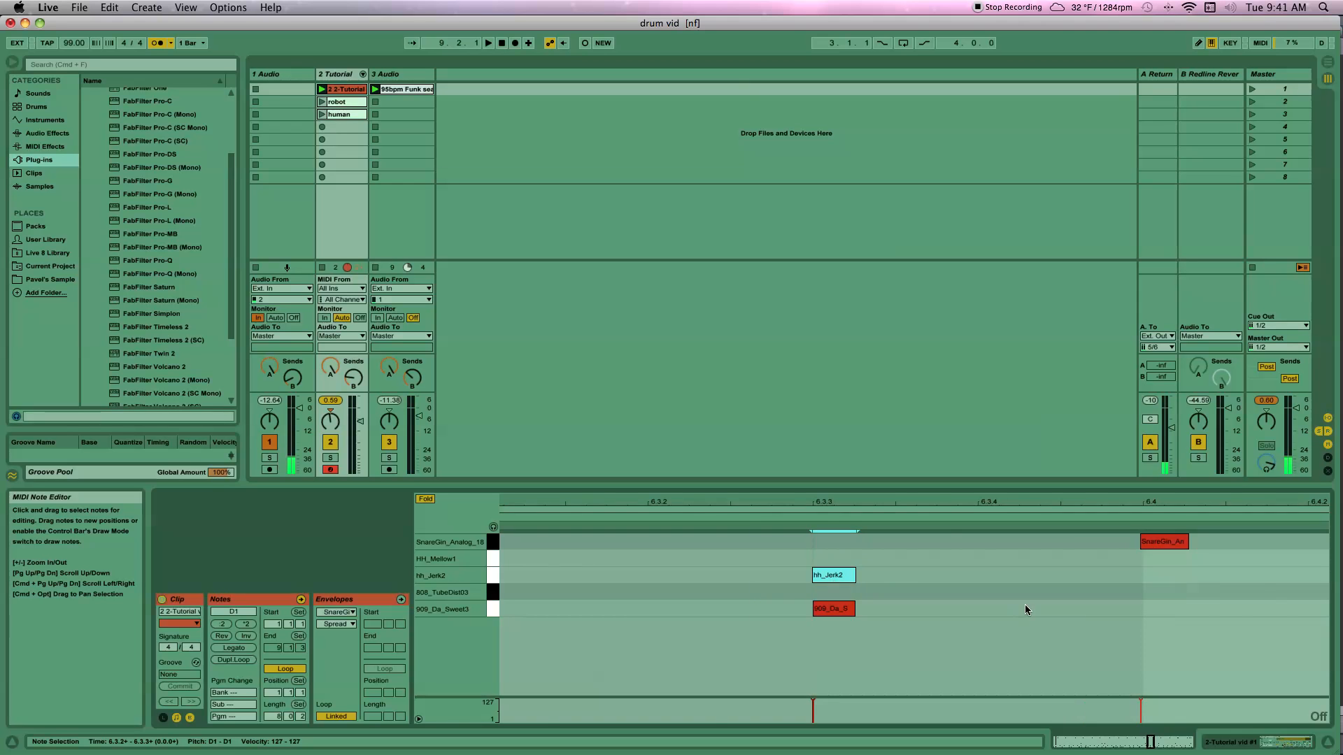
{"action": "left_click", "coordinate": [625, 576]}
{"action": "left_click_drag", "start_coordinate": [625, 579], "coordinate": [622, 579]}
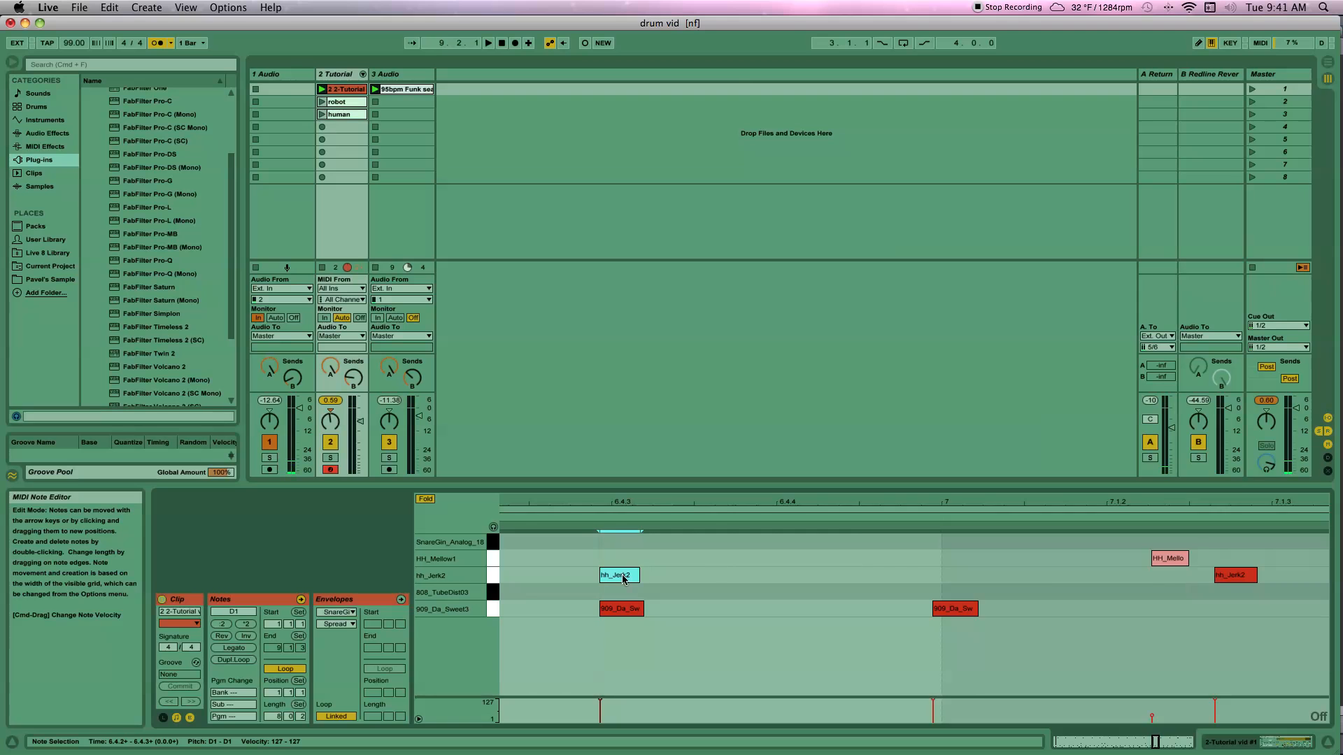
Move the hh_Jerk2 notes near 7.2.3 and 7.4.3 in bar 7 slightly earlier to meet the kicks
{"action": "scroll", "coordinate": [1295, 598], "scroll_direction": "right", "scroll_amount": 5}
{"action": "scroll", "coordinate": [1060, 577], "scroll_direction": "right", "scroll_amount": 10}
{"action": "left_click_drag", "start_coordinate": [1155, 575], "coordinate": [1142, 575]}
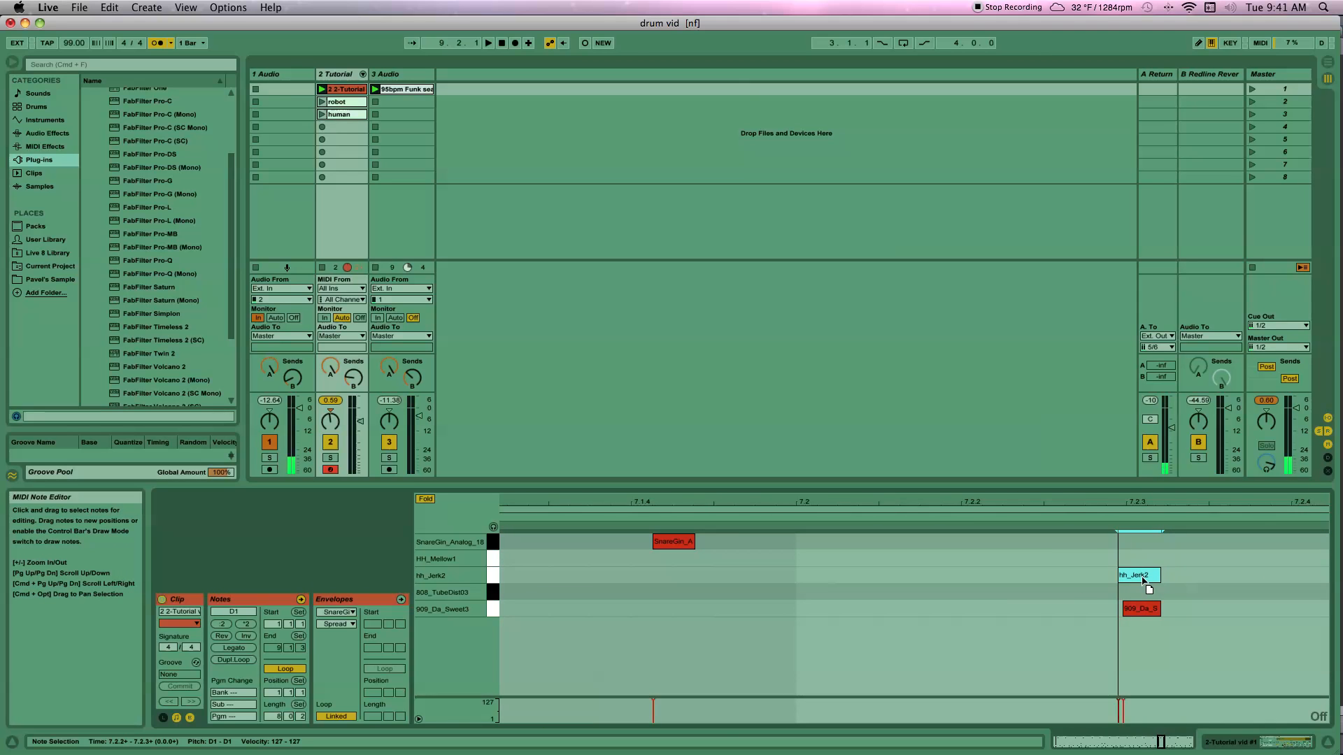
{"action": "scroll", "coordinate": [1146, 575], "scroll_direction": "right", "scroll_amount": 10}
{"action": "scroll", "coordinate": [1147, 575], "scroll_direction": "right", "scroll_amount": 10}
{"action": "left_click_drag", "start_coordinate": [994, 575], "coordinate": [981, 576]}
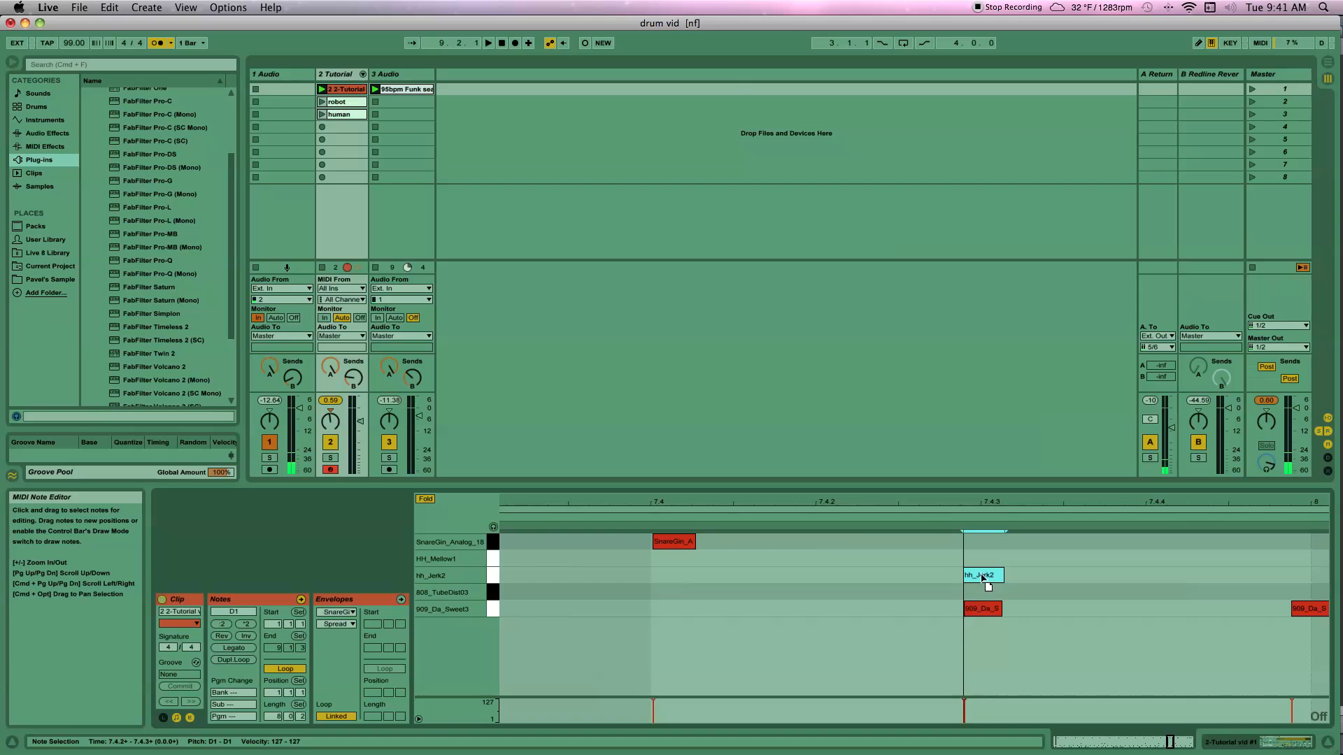
Nudge the hh_Jerk2 note near 8.3.3 in bar 8 slightly later
{"action": "scroll", "coordinate": [1038, 585], "scroll_direction": "right", "scroll_amount": 20}
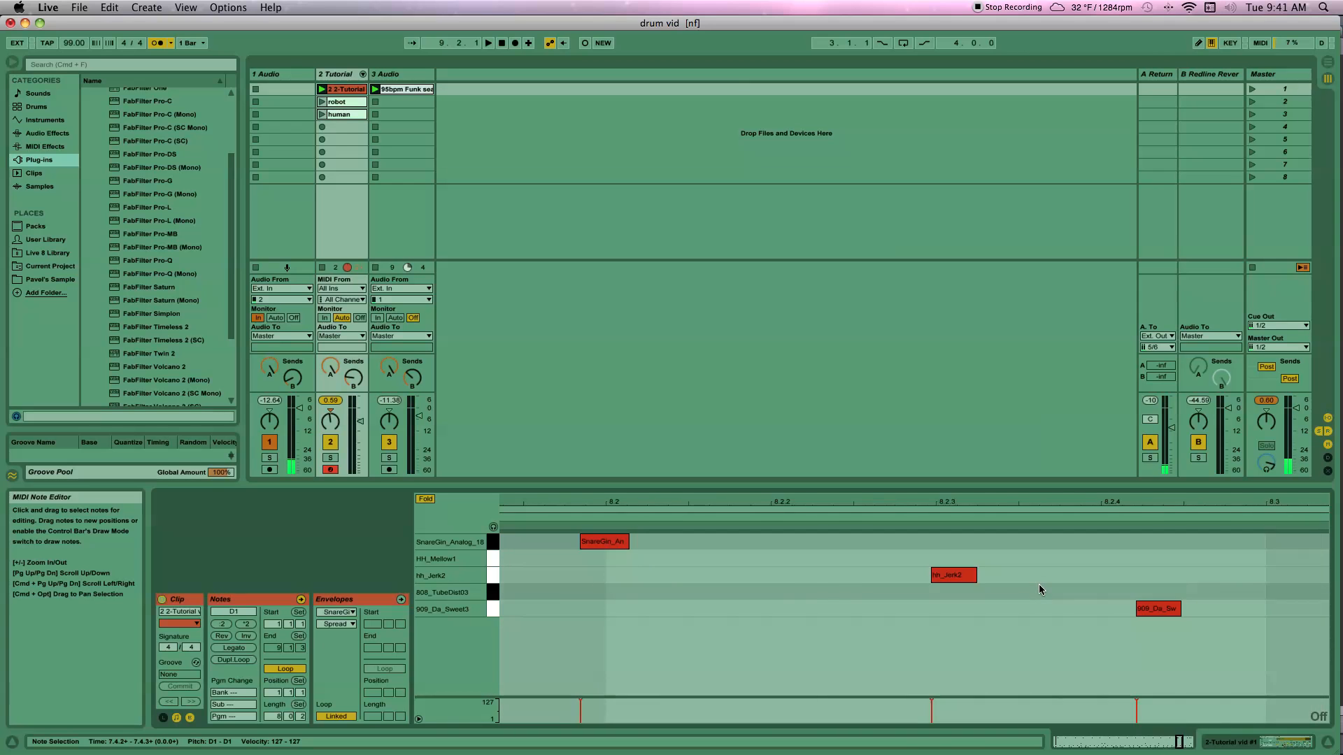
{"action": "scroll", "coordinate": [1039, 584], "scroll_direction": "right", "scroll_amount": 10}
{"action": "left_click_drag", "start_coordinate": [669, 577], "coordinate": [678, 579]}
{"action": "scroll", "coordinate": [1001, 613], "scroll_direction": "right", "scroll_amount": 10}
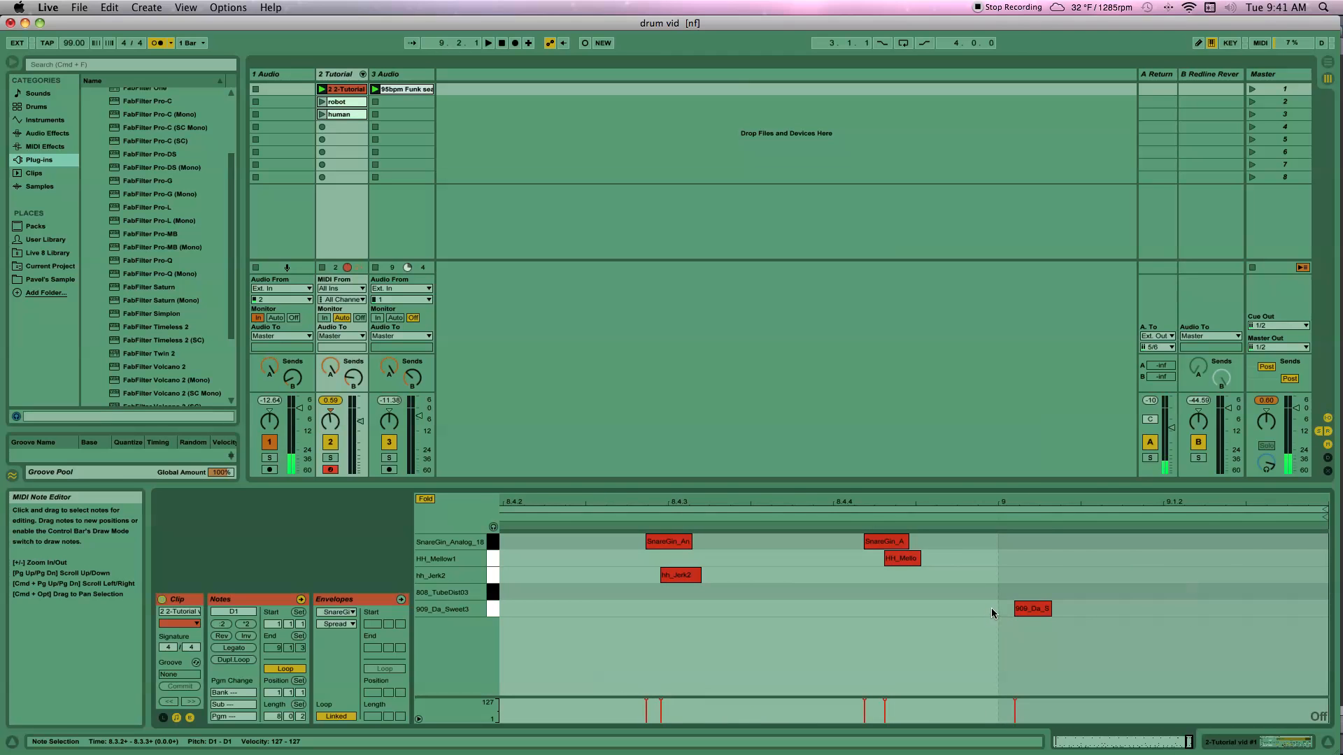
Quantize all notes of the recorded drum clip to 1/16, adjusting note starts by 36 %
{"action": "left_click_drag", "start_coordinate": [1016, 498], "coordinate": [507, 3]}
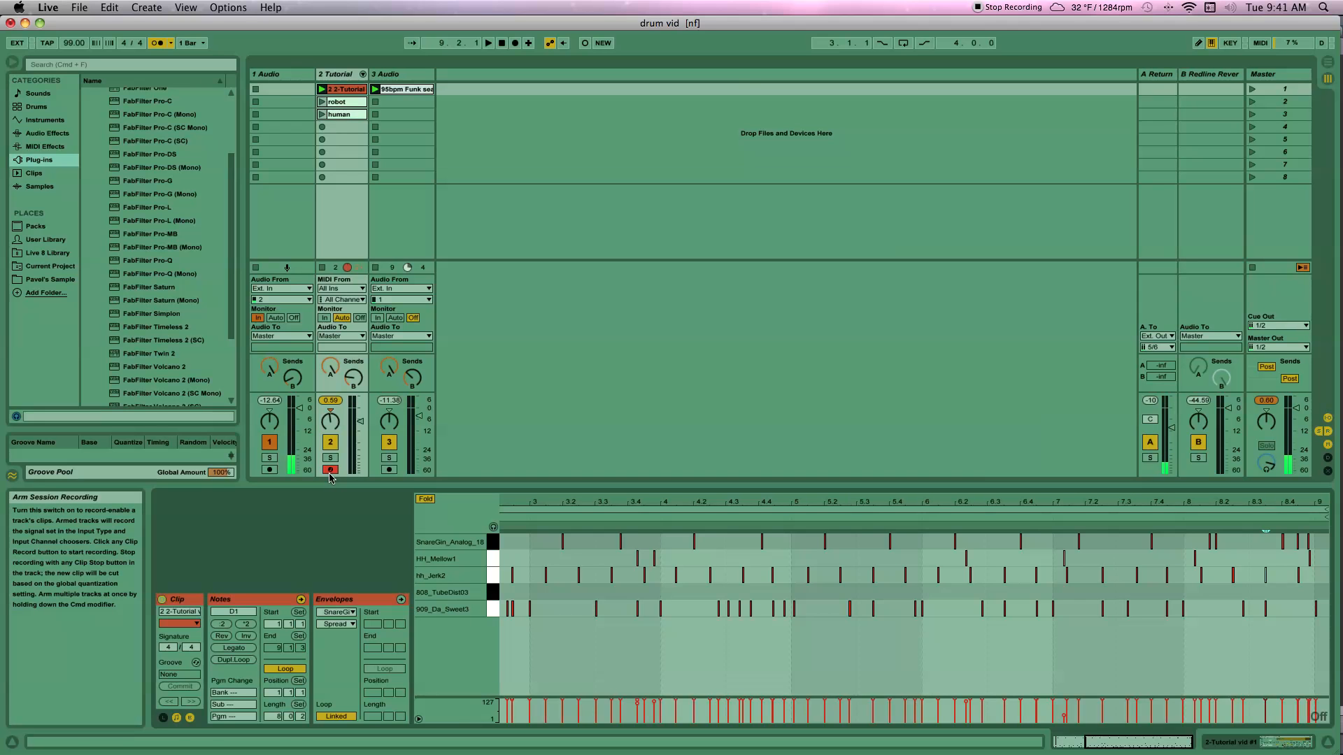
{"action": "left_click", "coordinate": [581, 658]}
{"action": "key", "text": "super+a"}
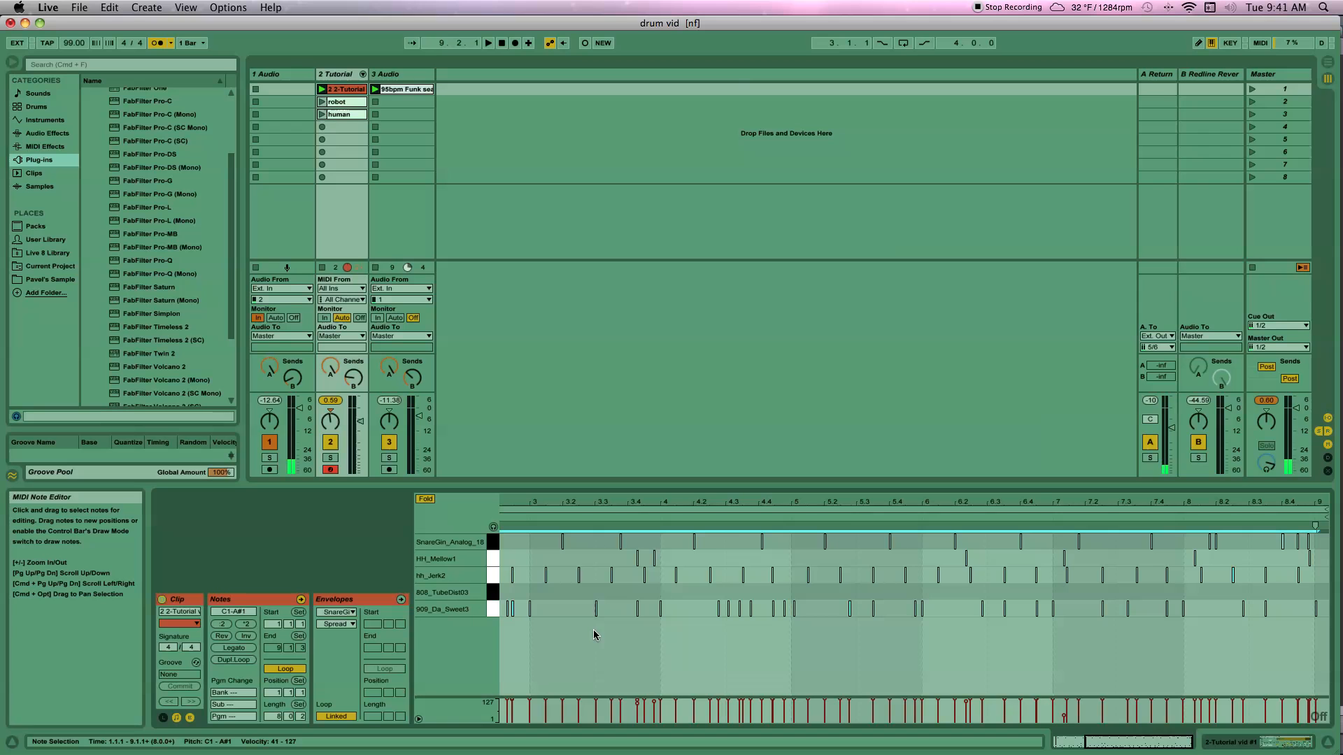
{"action": "key", "text": "super+shift+u"}
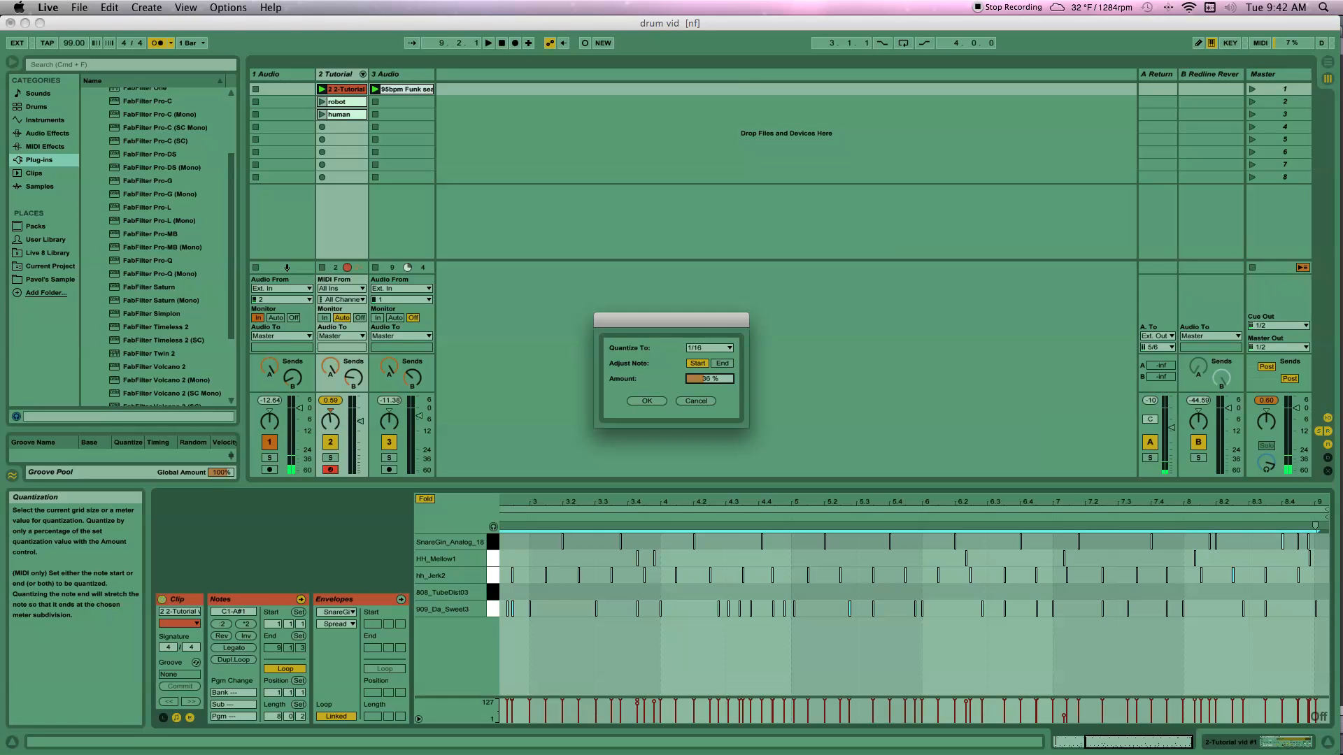
{"action": "left_click", "coordinate": [650, 403]}
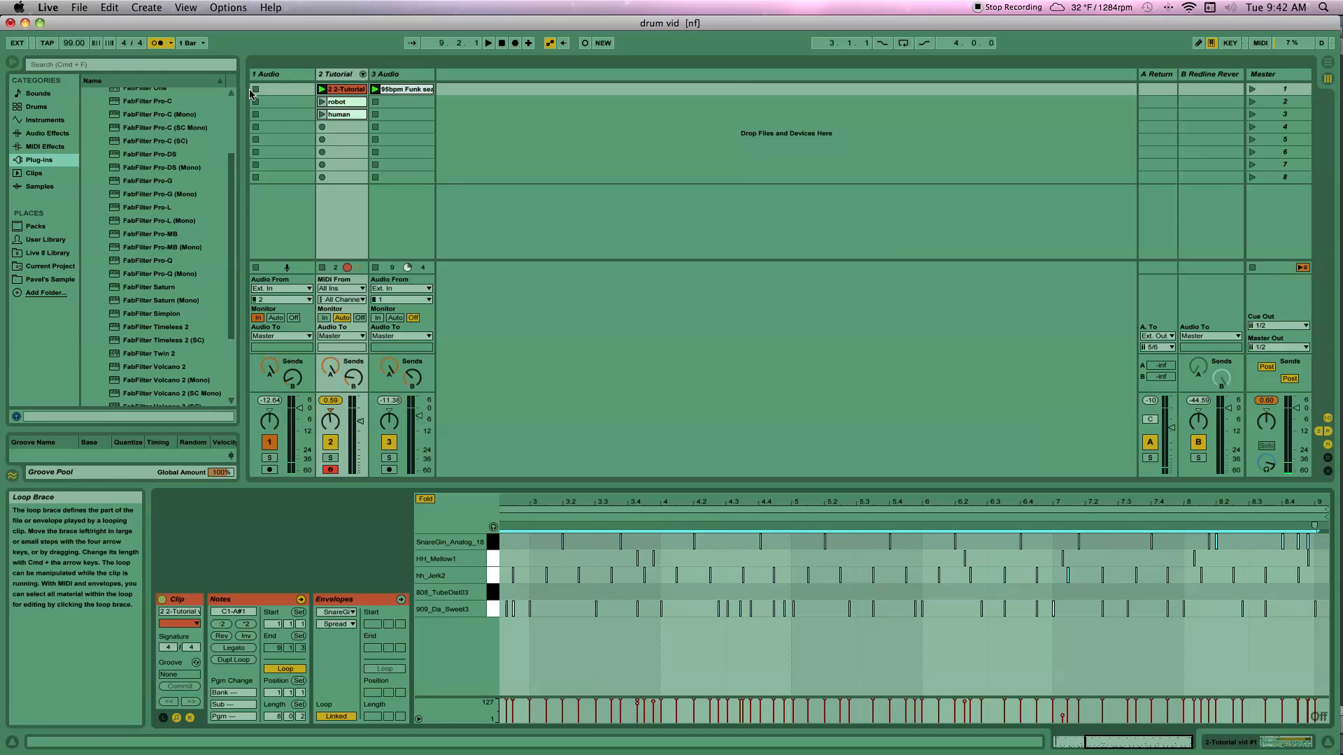
Disarm recording on the 2 Tutorial track and play the recorded drum clip with the metronome off
{"action": "left_click", "coordinate": [330, 470]}
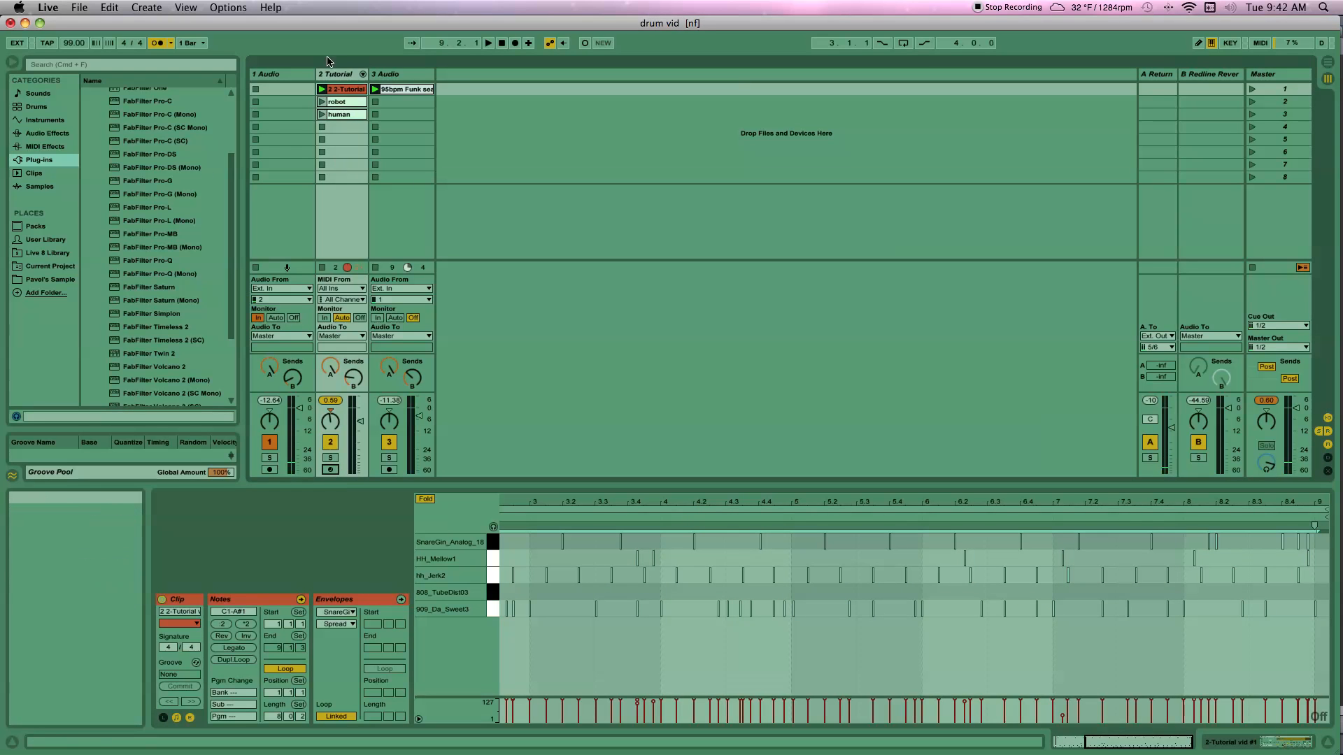
{"action": "left_click", "coordinate": [159, 47]}
{"action": "key", "text": "space"}
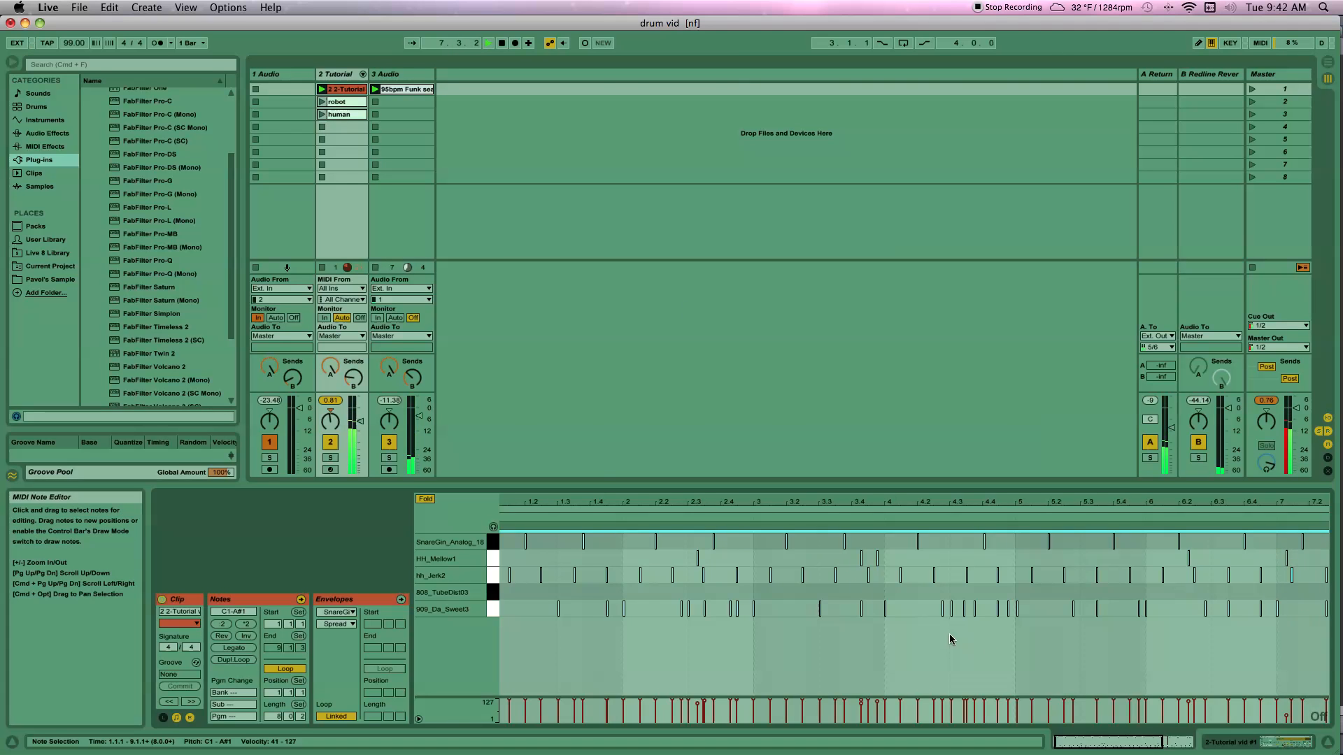
Compare the grooves by playing the robot clip, the recorded clip and the human clip in turn, and stop playback
{"action": "left_click", "coordinate": [322, 102]}
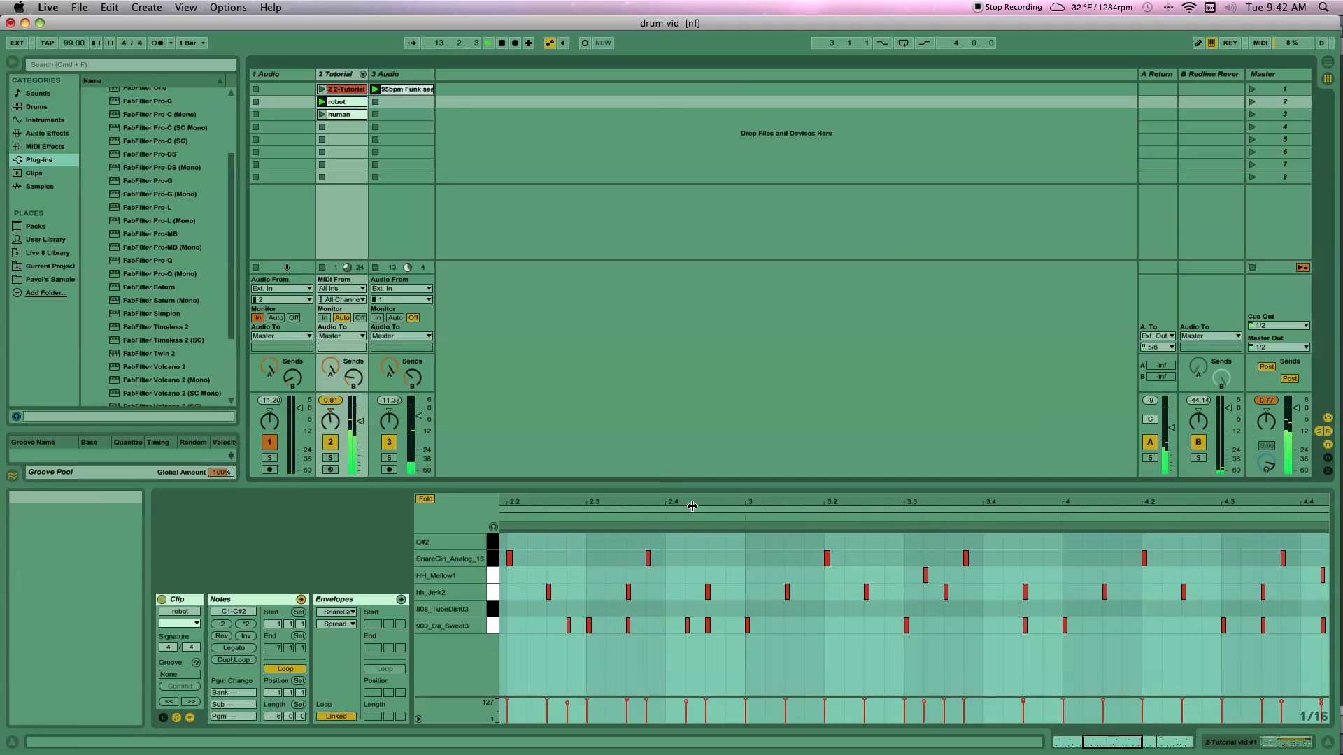
{"action": "left_click_drag", "start_coordinate": [692, 505], "coordinate": [760, 504]}
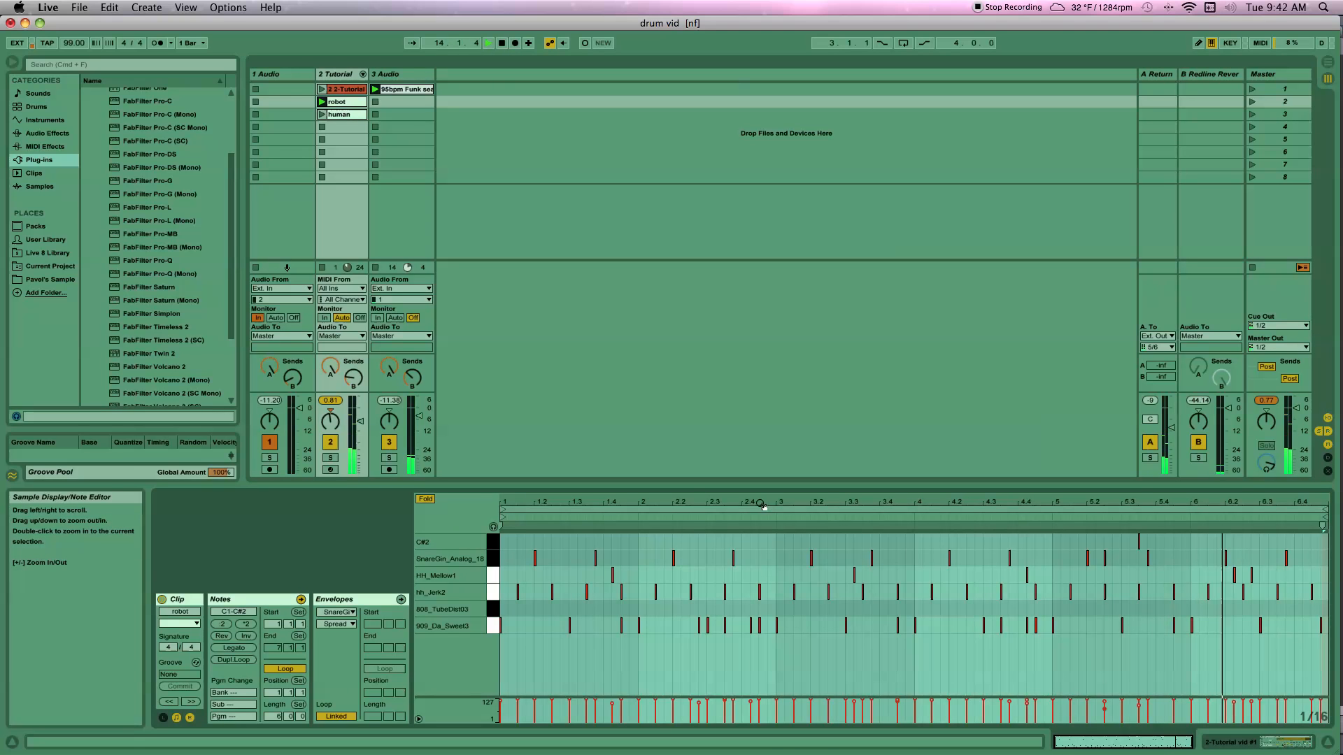
{"action": "left_click", "coordinate": [326, 92]}
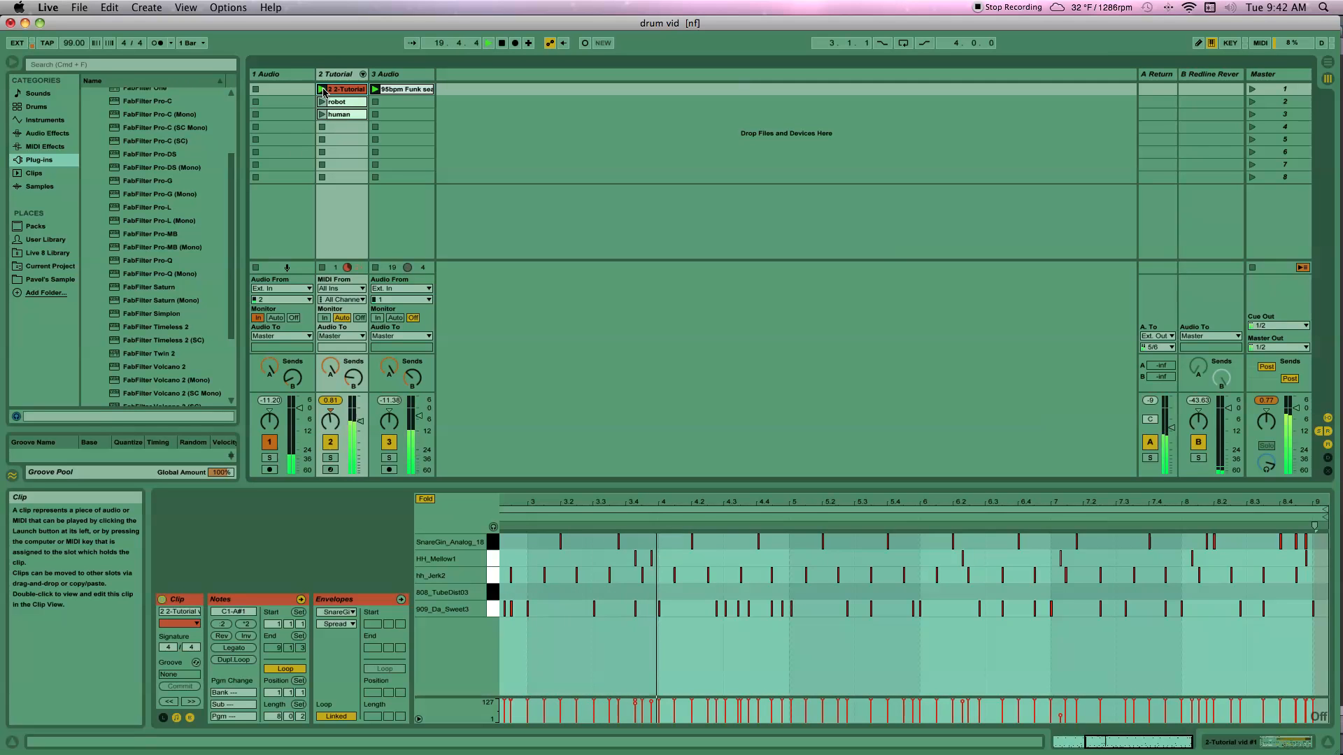
{"action": "left_click", "coordinate": [323, 116]}
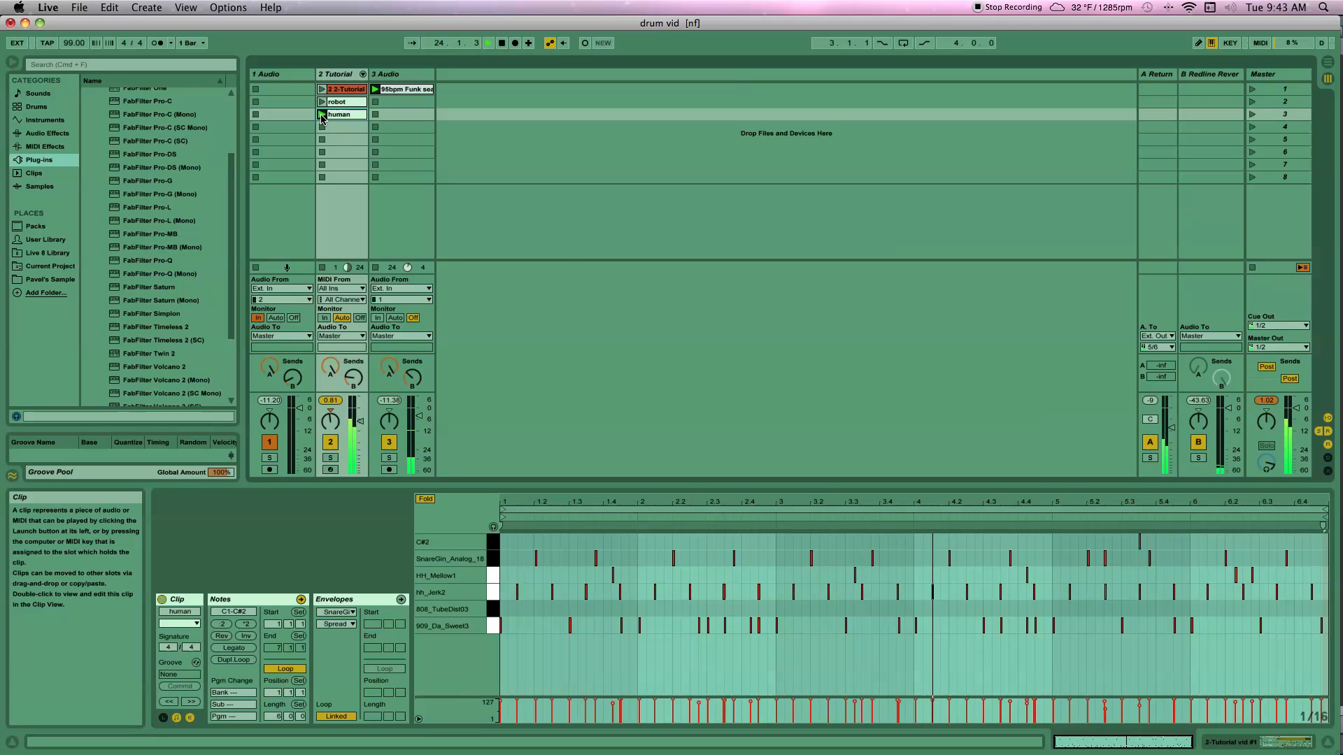
{"action": "key", "text": "space"}
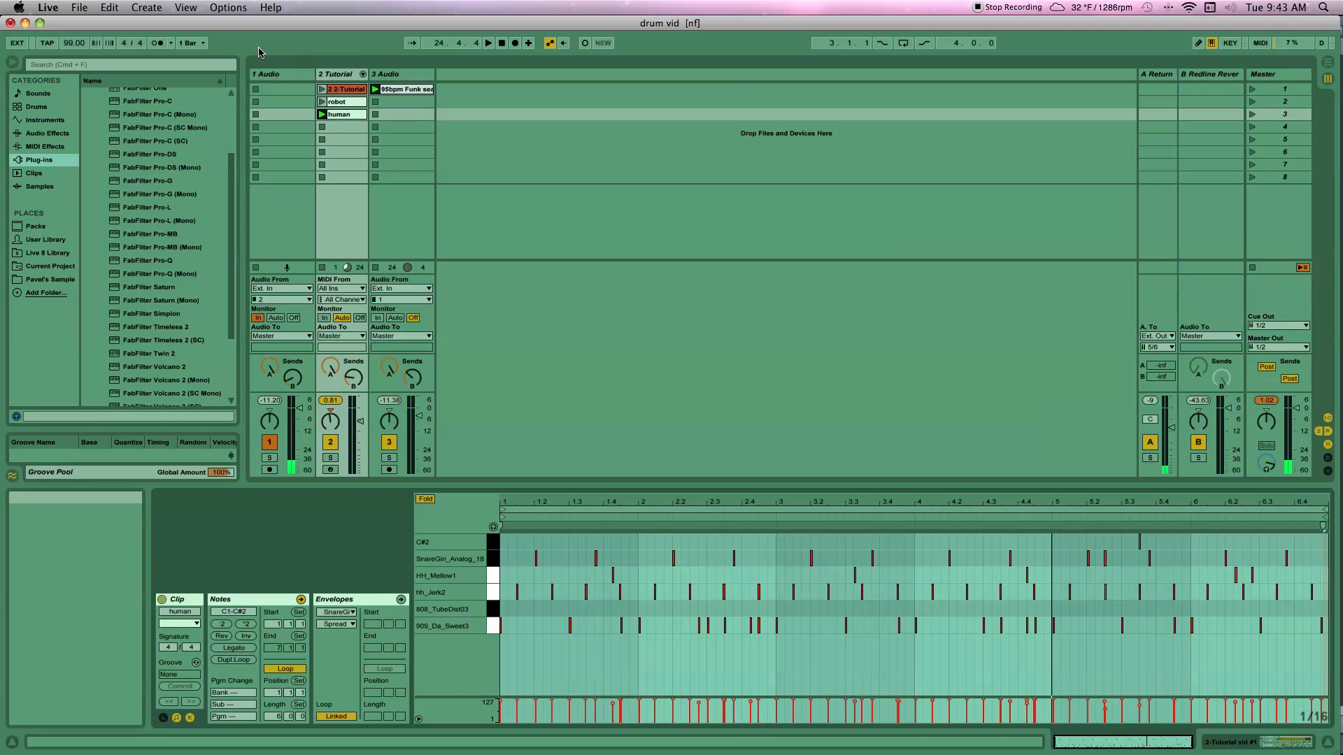
Select the robot clip on the 2 Tutorial track to show its notes
{"action": "left_click", "coordinate": [339, 76]}
{"action": "left_click", "coordinate": [346, 102]}
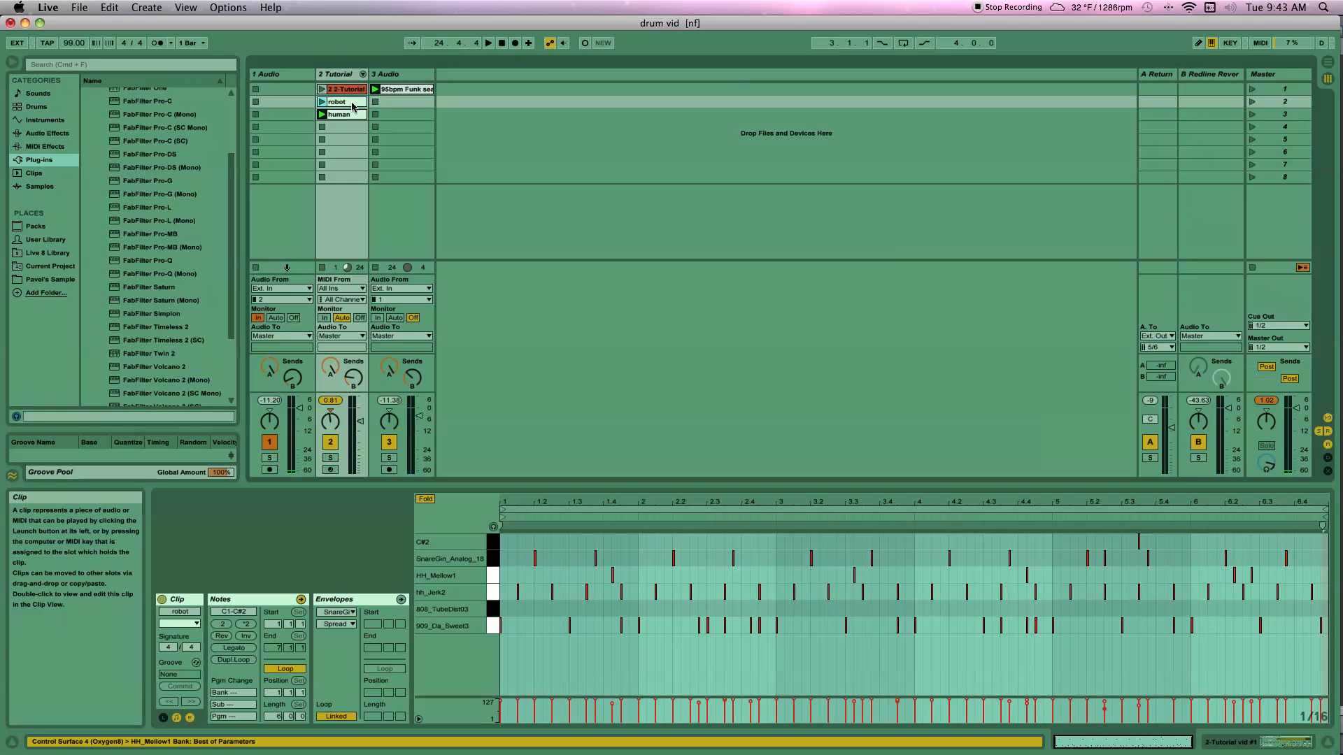